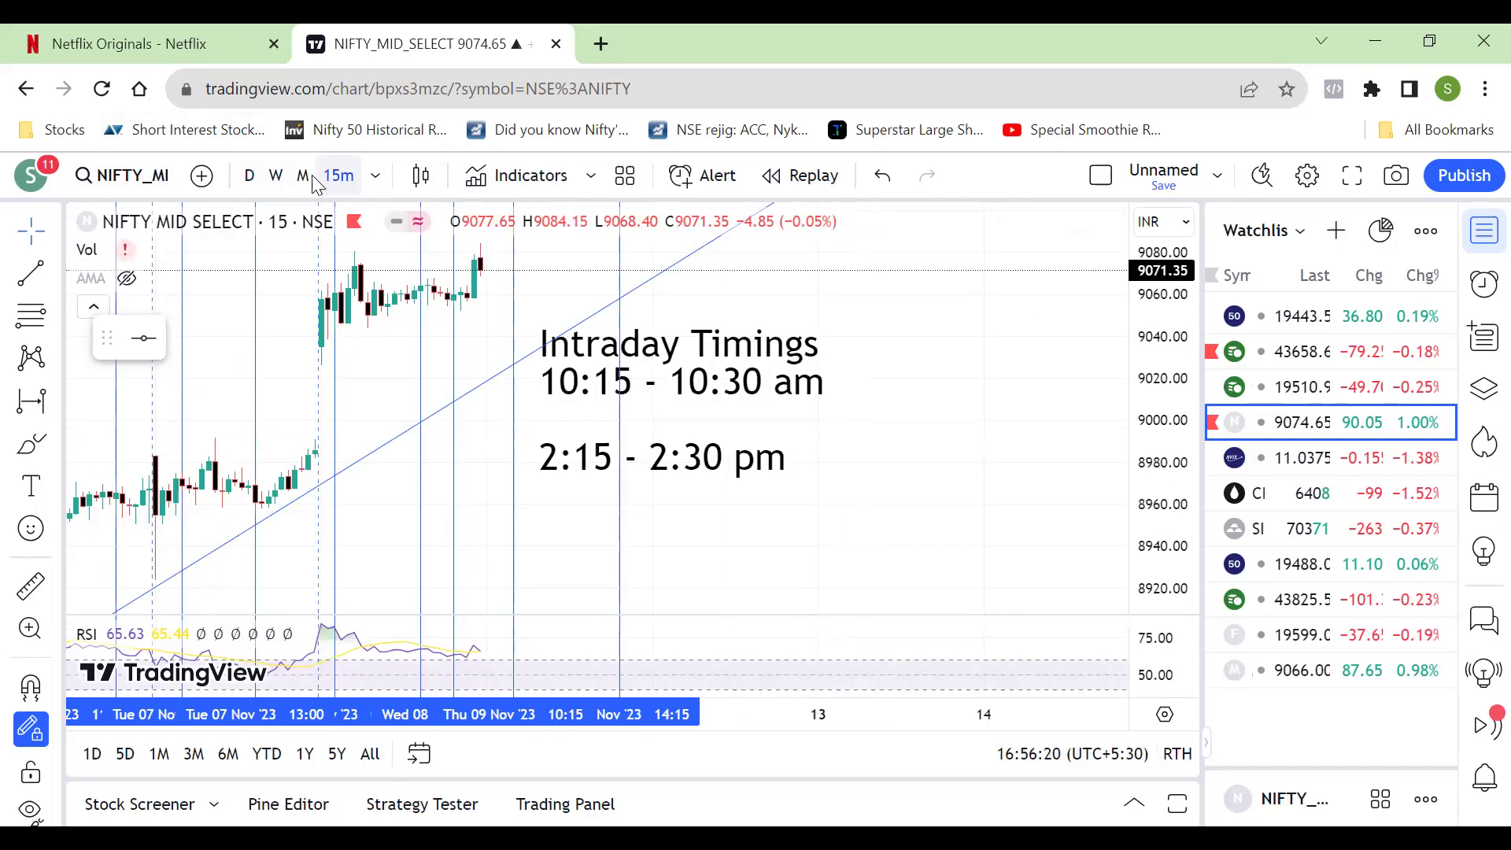
Step: Set the NIFTY MID SELECT chart to the daily timeframe and open Sheet2 of the Gann Square of 144 workbook in Excel
{"action": "left_click", "coordinate": [249, 176]}
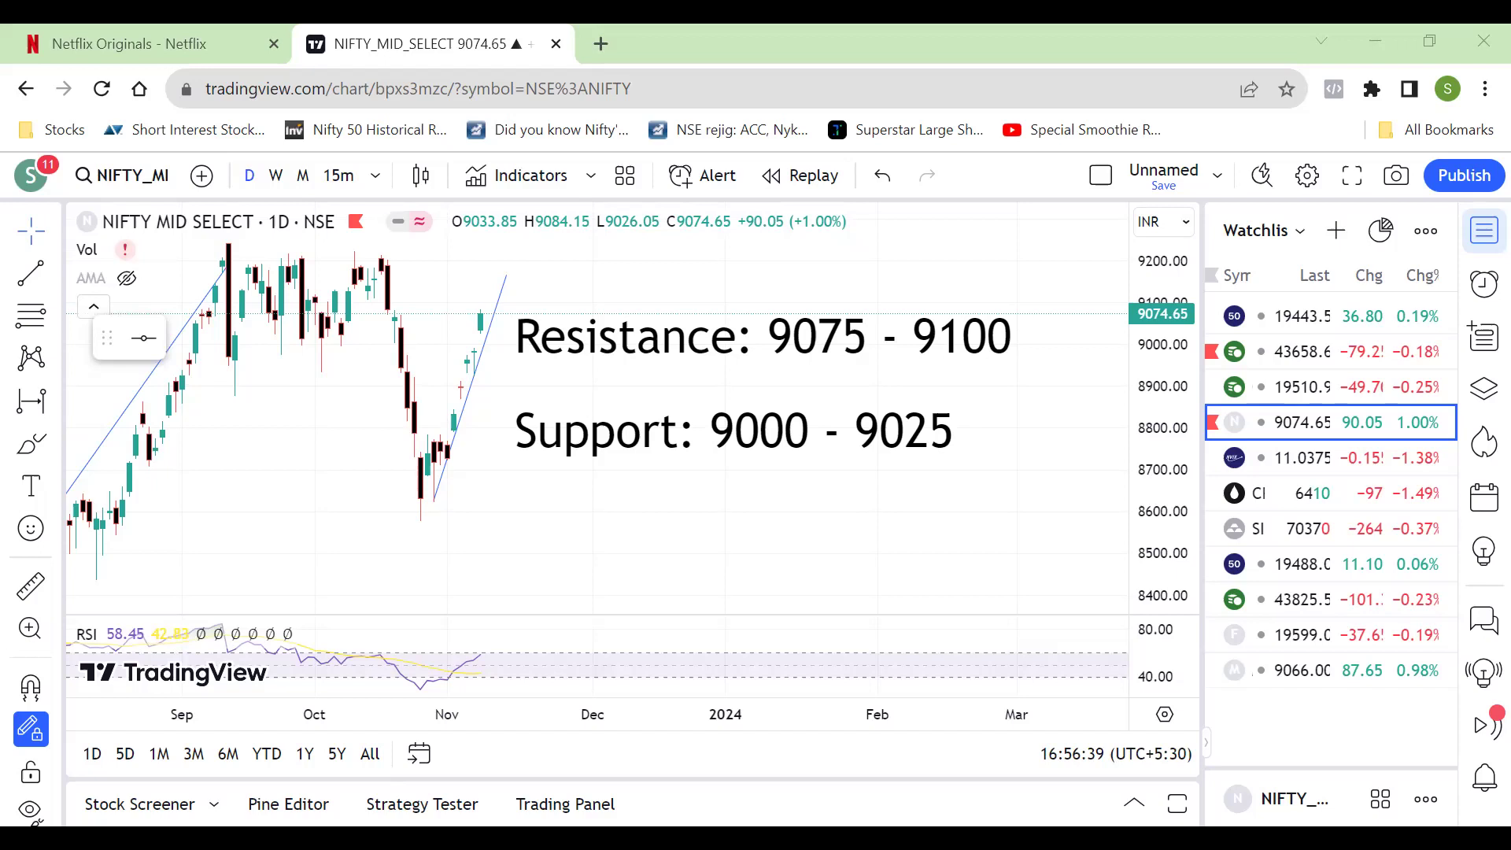
{"action": "key", "text": "alt+Tab"}
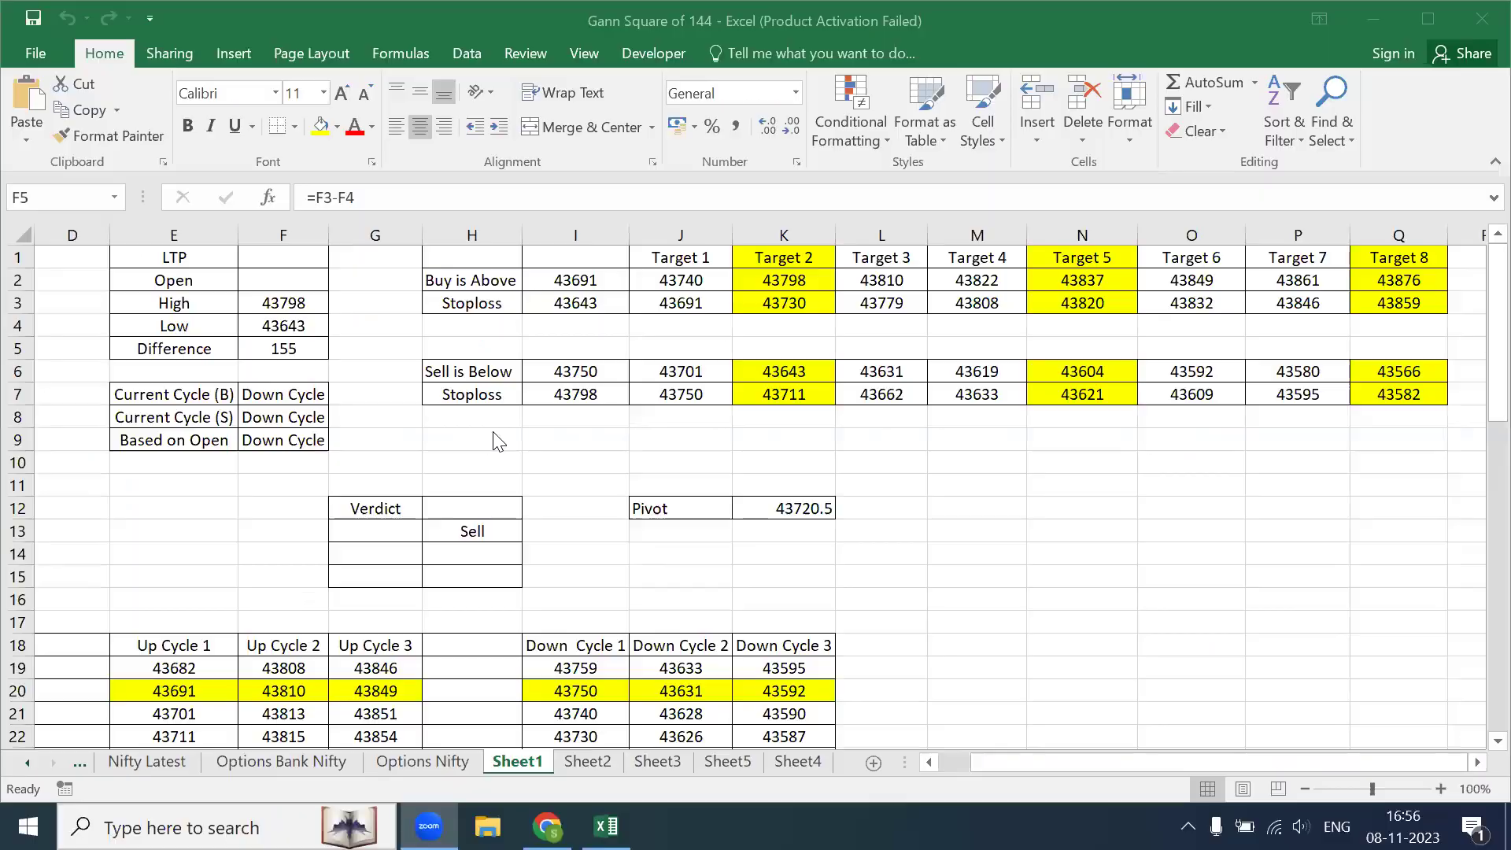
{"action": "left_click", "coordinate": [580, 773]}
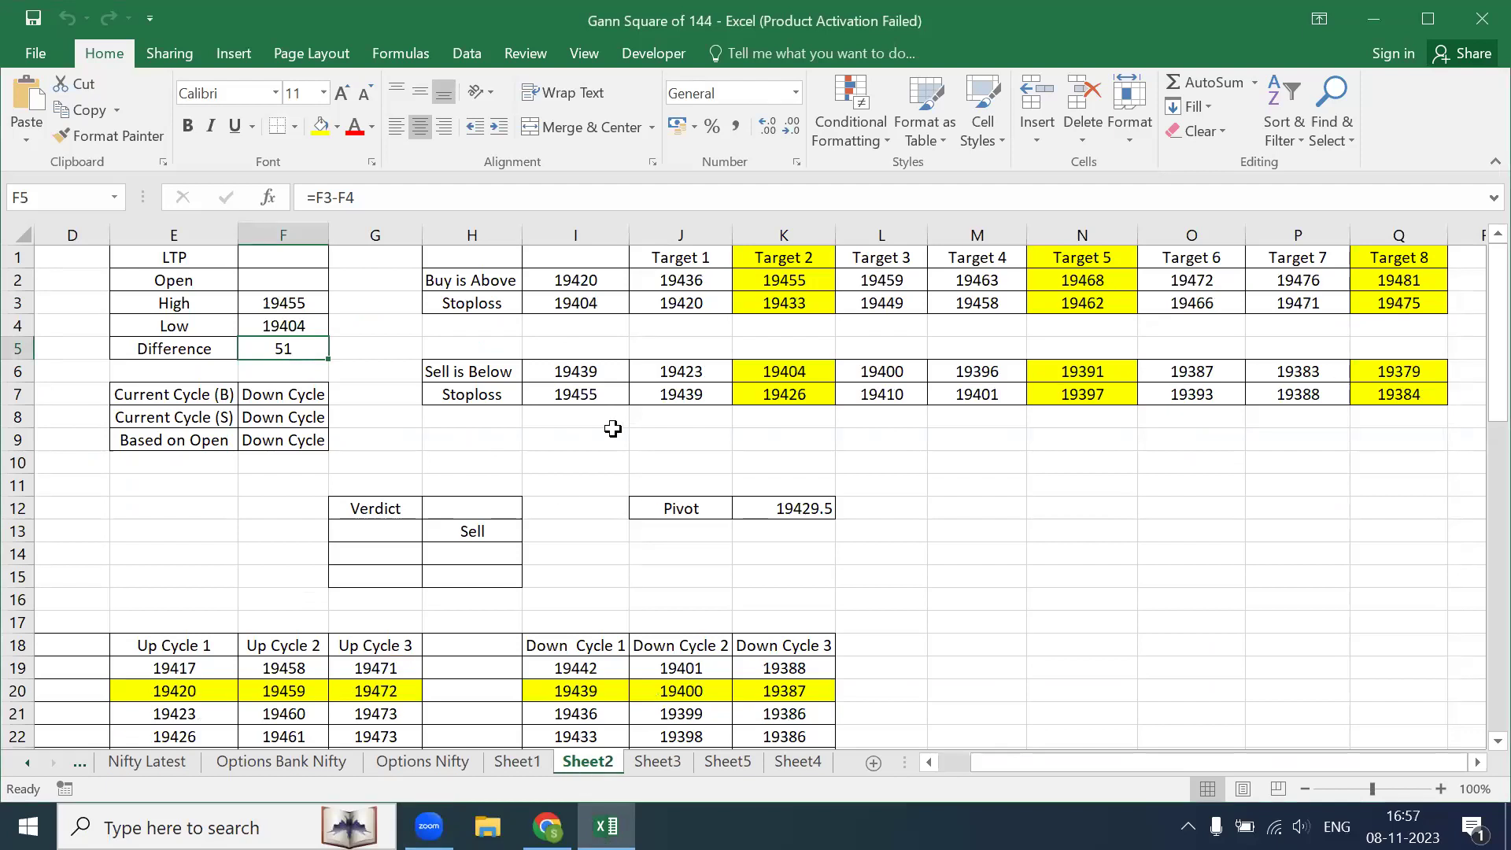
{"action": "left_click", "coordinate": [582, 424]}
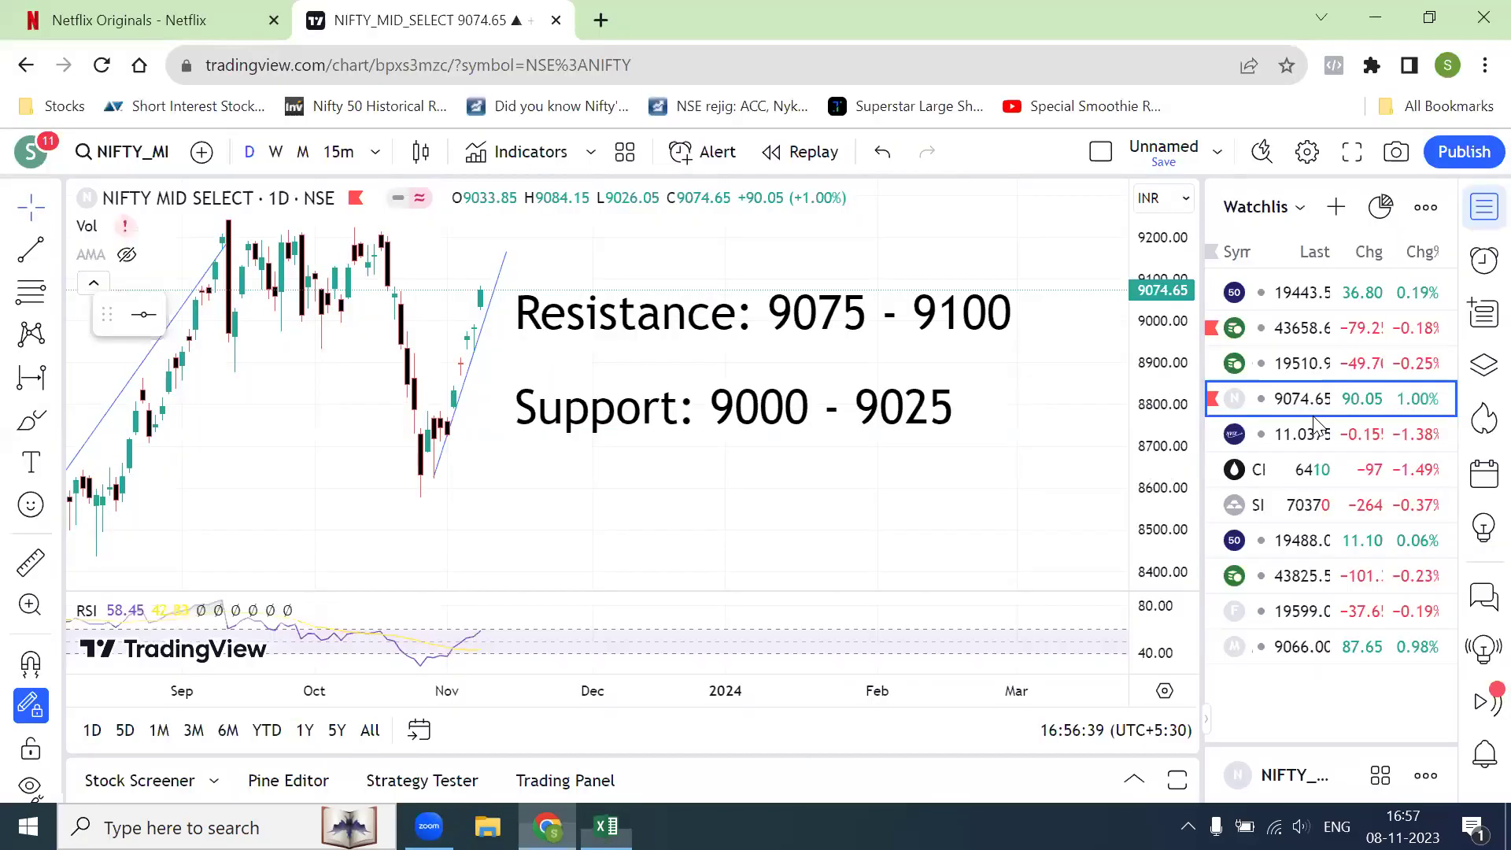
Step: View the Nifty 50 Index daily chart in TradingView and return to the Excel workbook
{"action": "left_click", "coordinate": [1352, 292]}
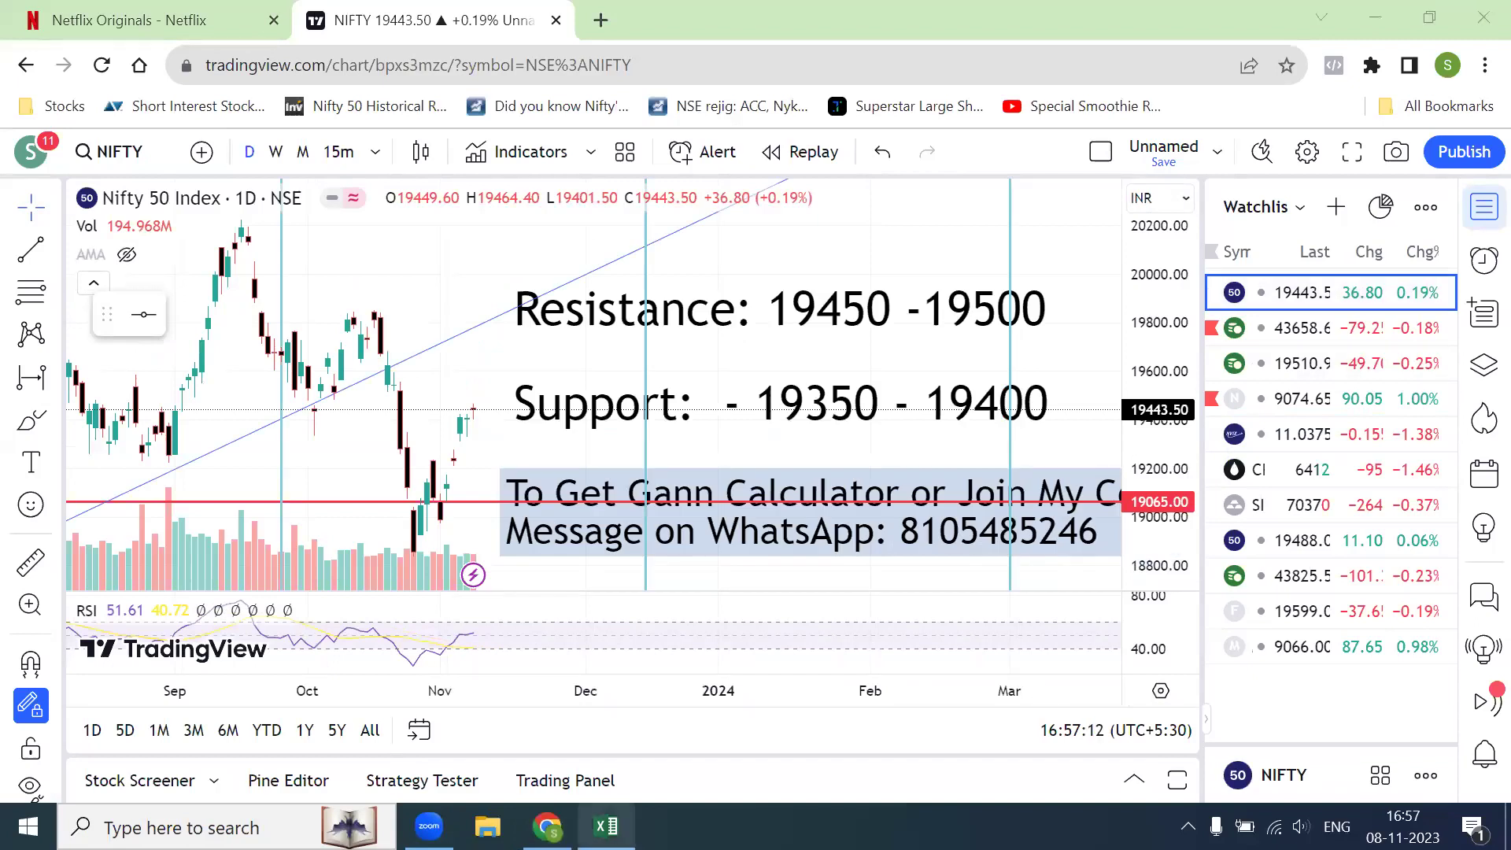
{"action": "left_click", "coordinate": [606, 826]}
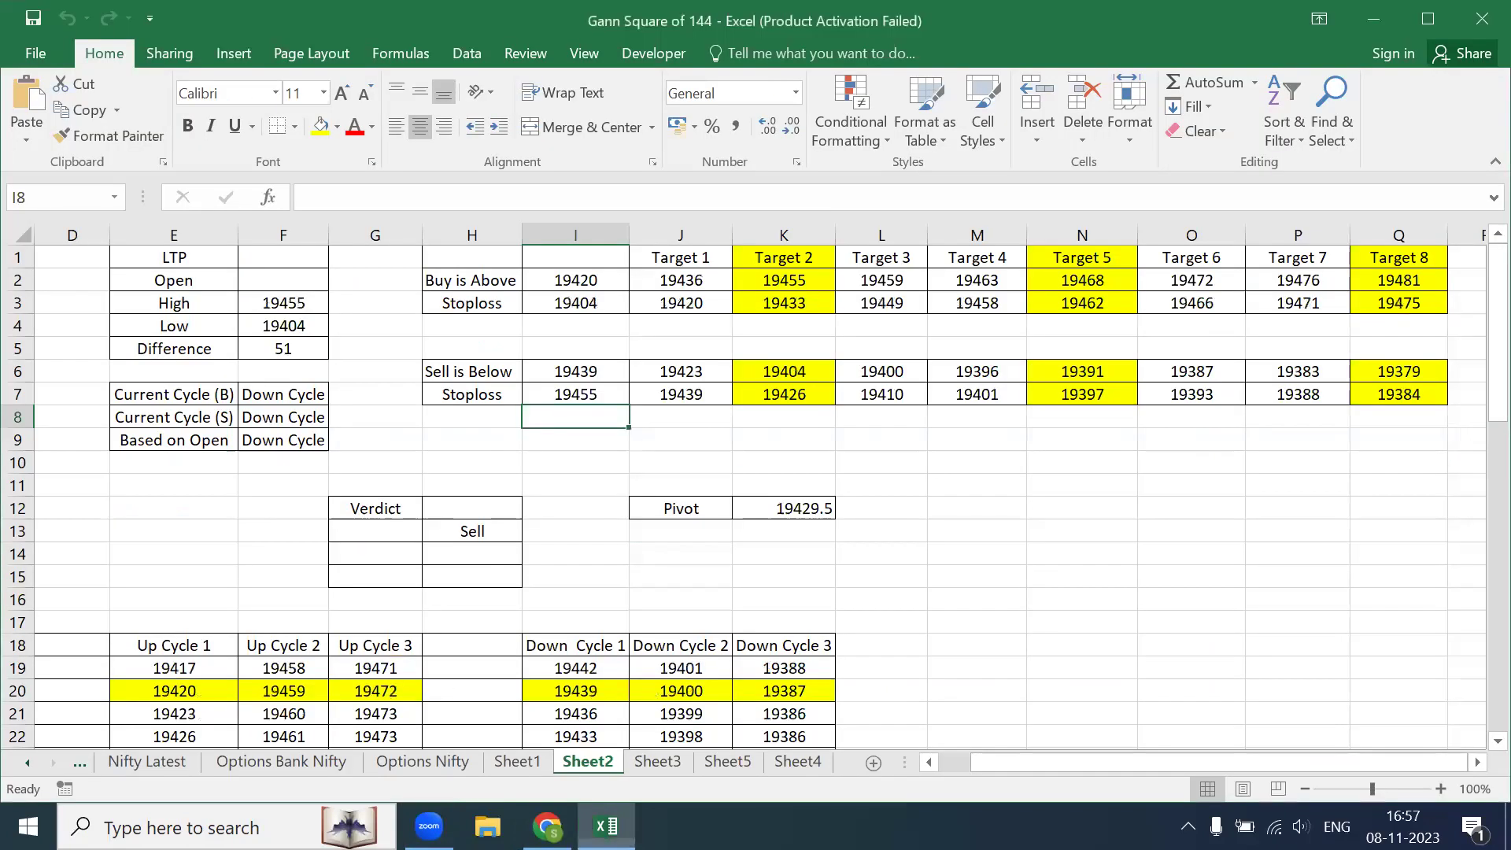
{"action": "left_click", "coordinate": [284, 301]}
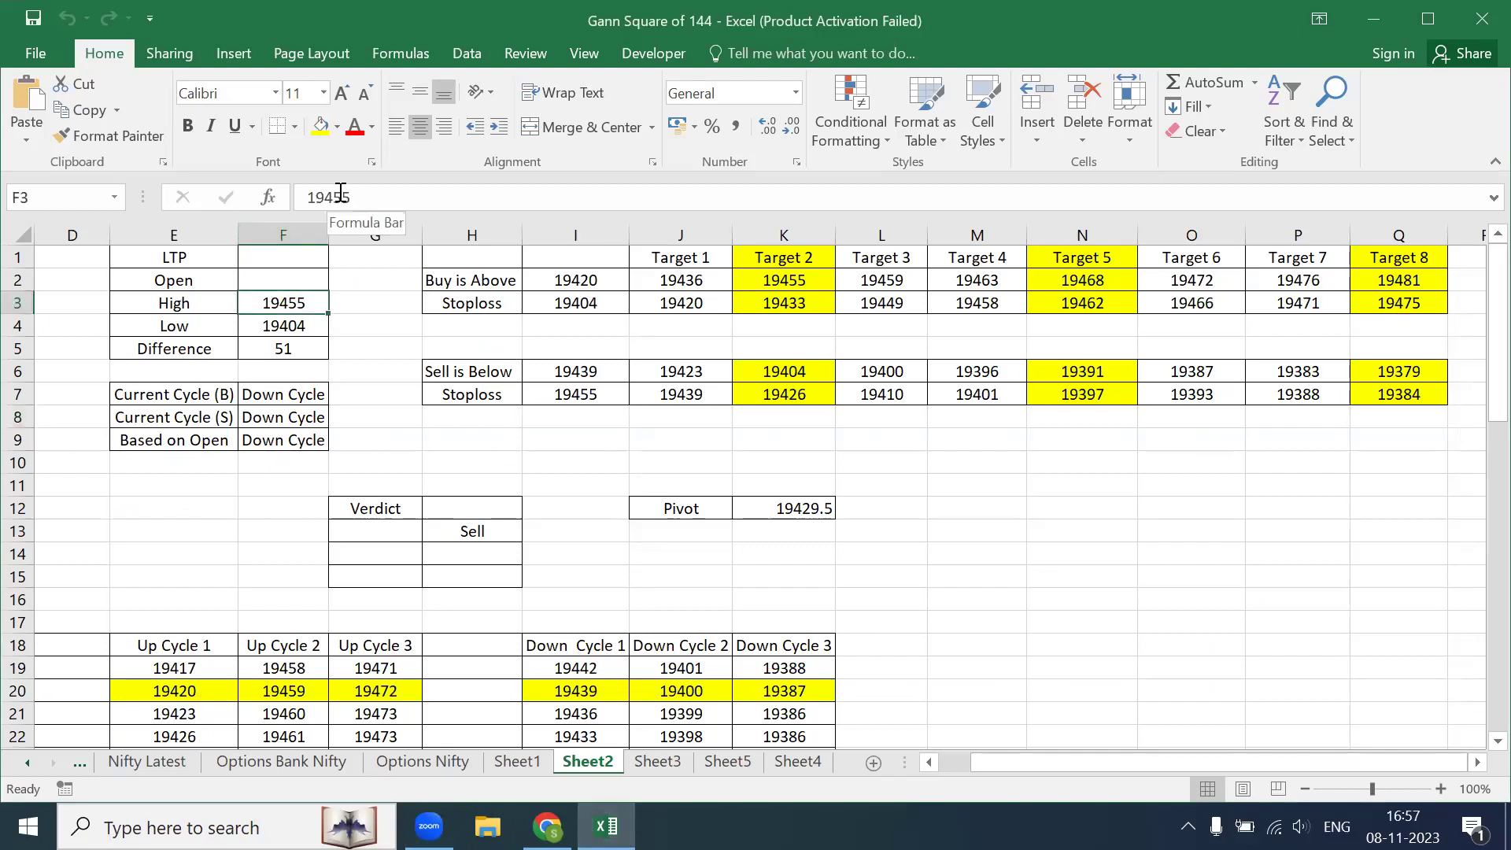
{"action": "key", "text": "BackSpace"}
{"action": "type", "text": "6"}
{"action": "key", "text": "Return"}
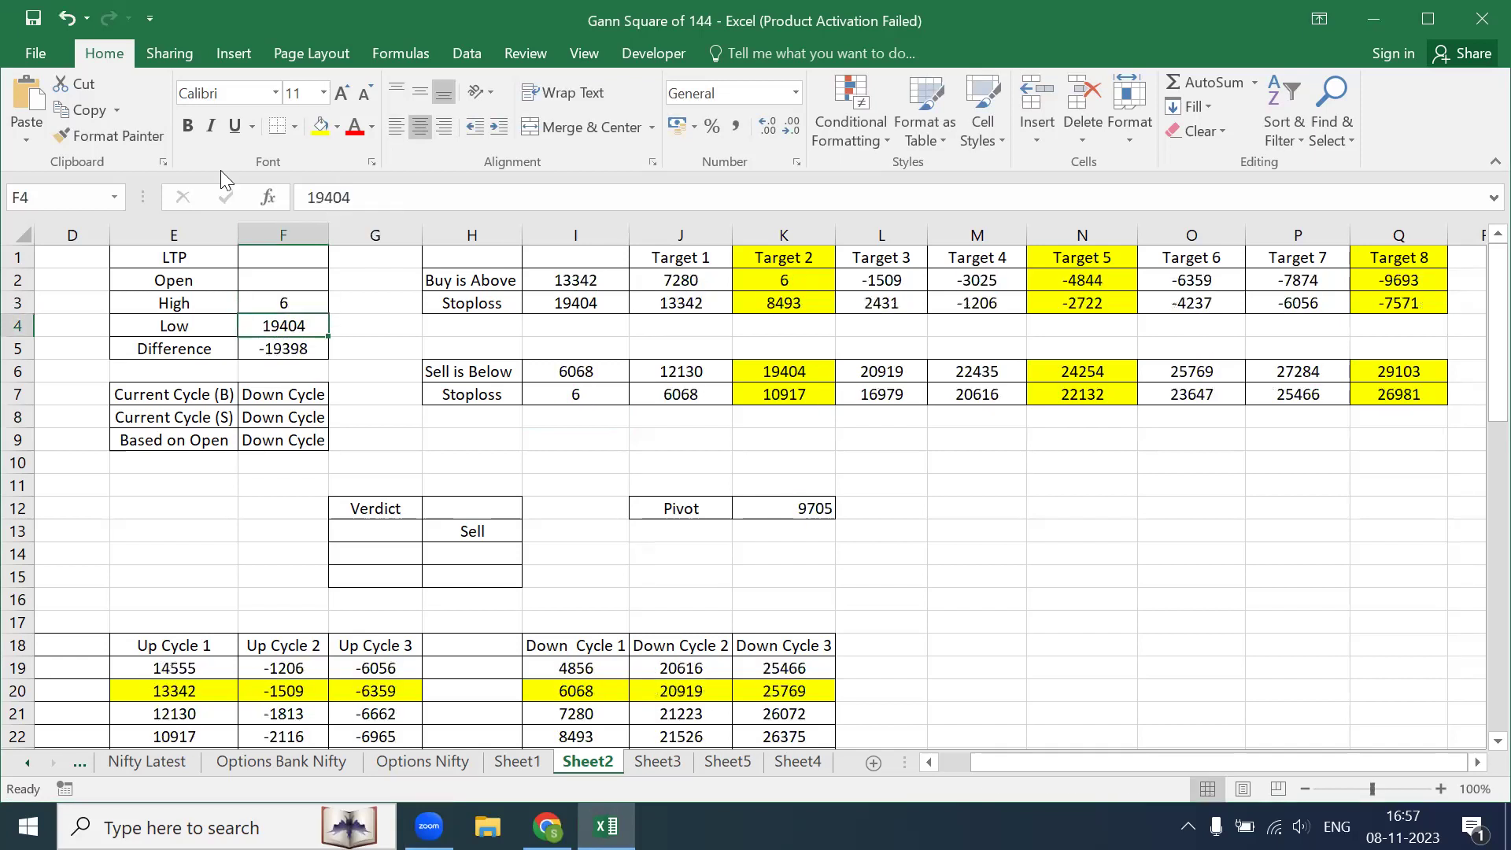
{"action": "key", "text": "ctrl+z"}
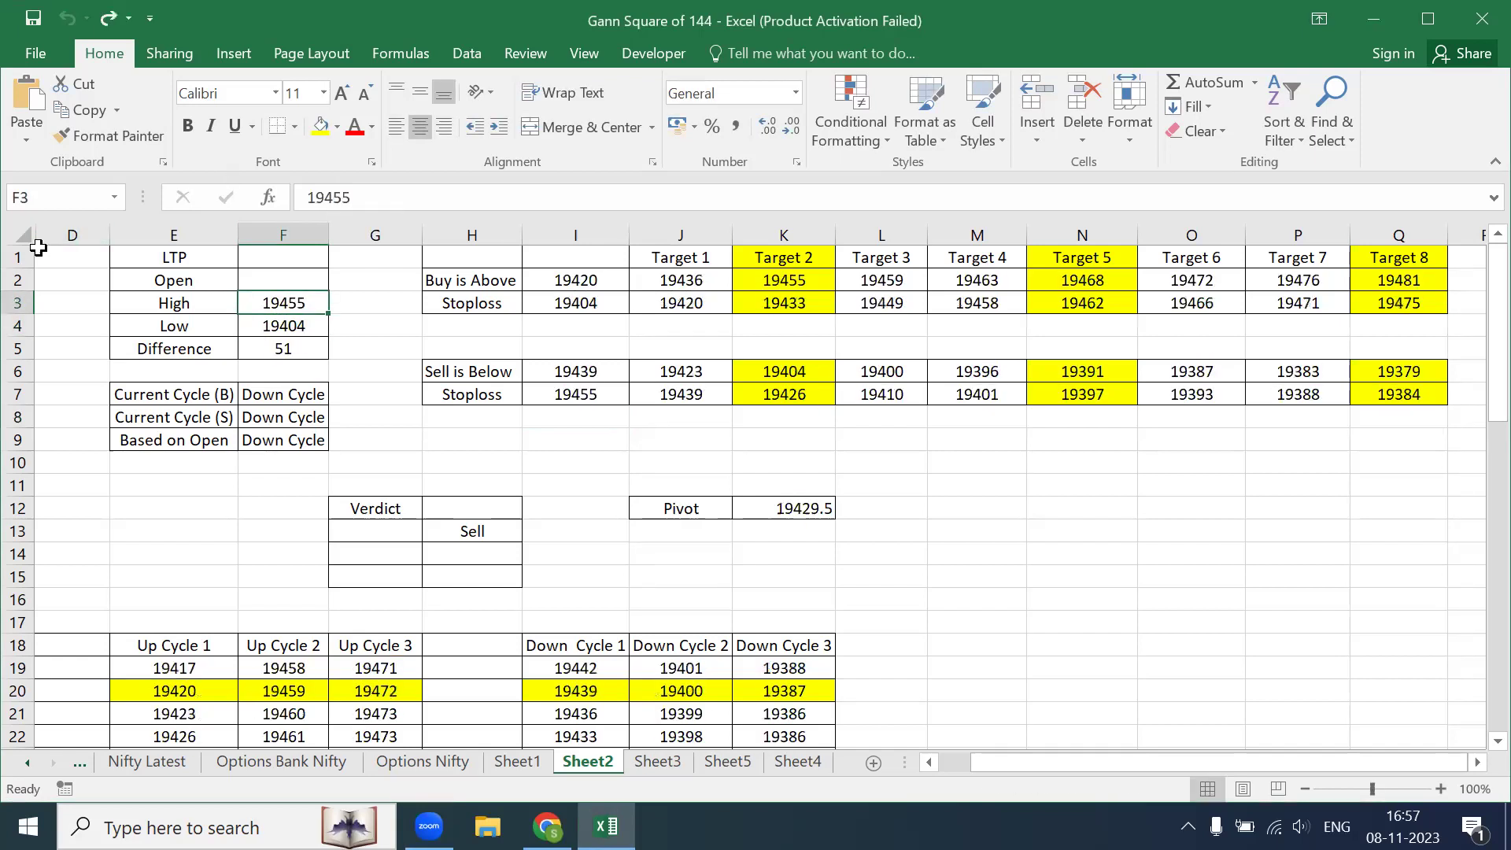
{"action": "left_click", "coordinate": [335, 200]}
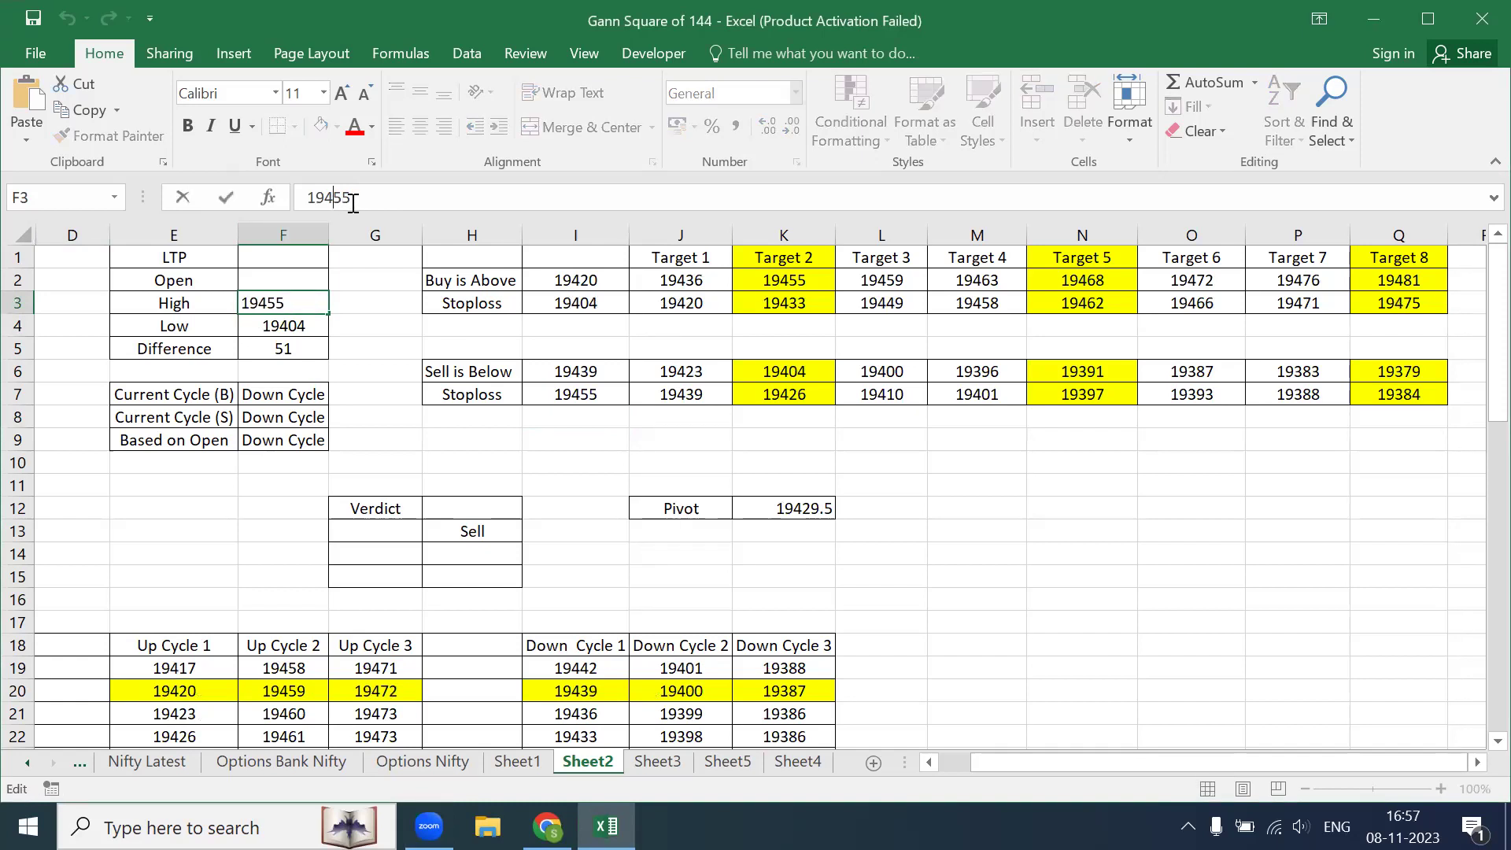
{"action": "key", "text": "BackSpace"}
{"action": "type", "text": "6"}
{"action": "key", "text": "Return"}
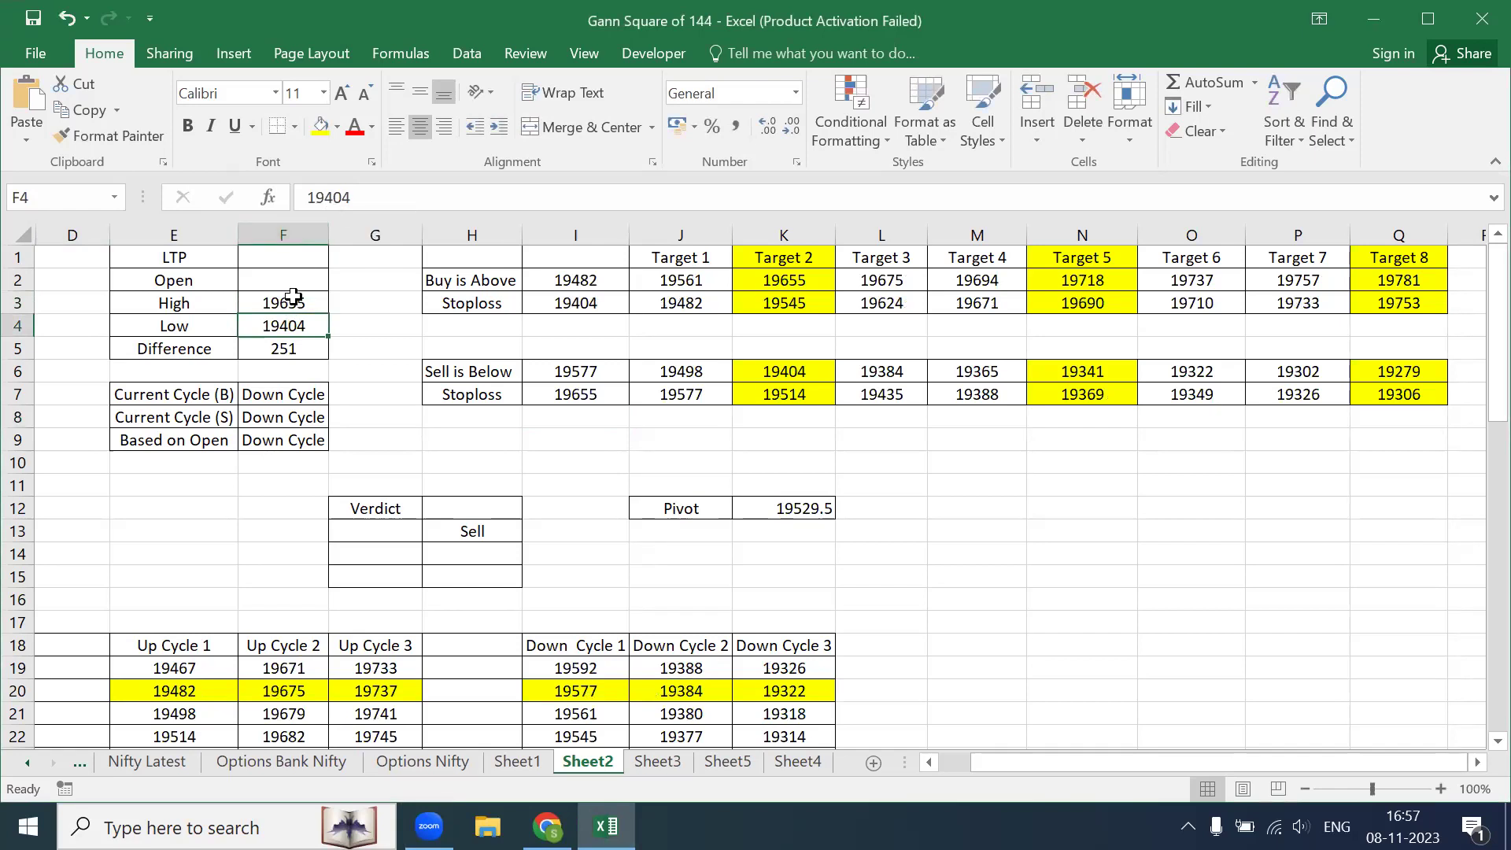
{"action": "key", "text": "ctrl+z"}
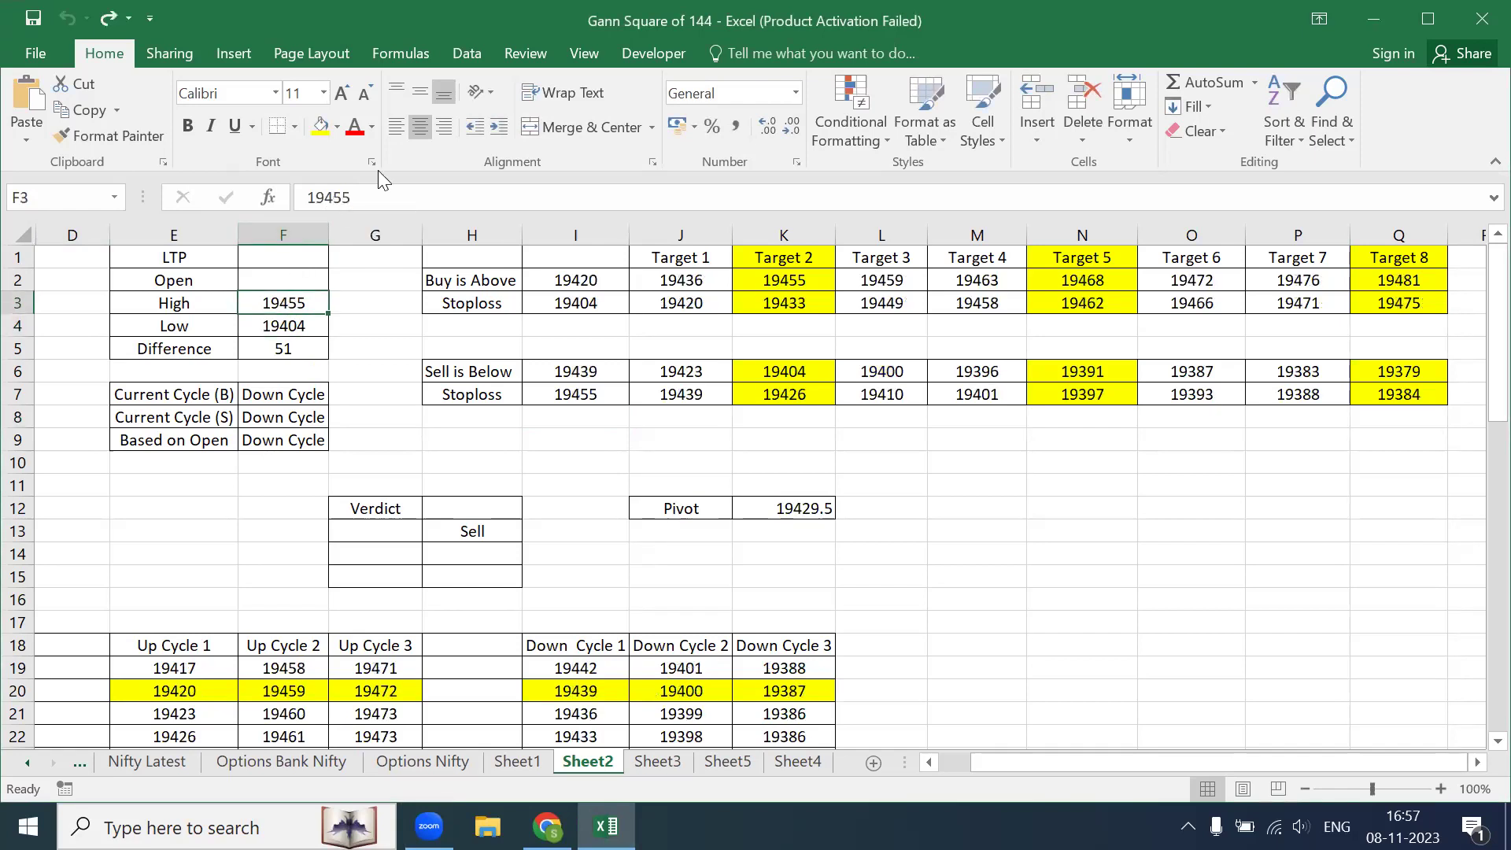
Step: Set the High value on Sheet2 to 19465
{"action": "left_click", "coordinate": [339, 201]}
{"action": "key", "text": "BackSpace"}
{"action": "type", "text": "6"}
{"action": "key", "text": "Return"}
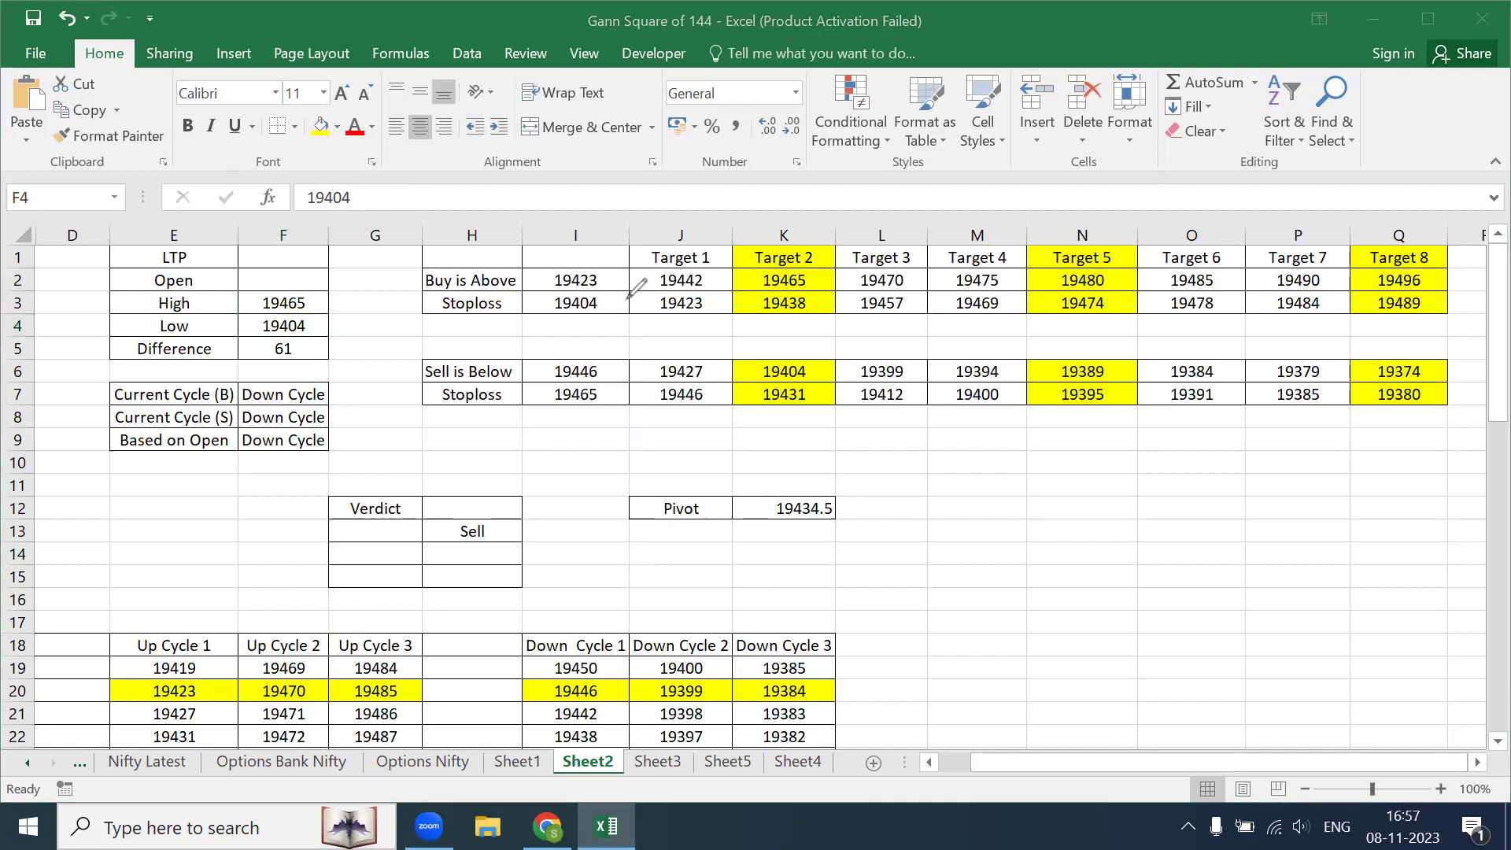
Step: Pen-mark the Buy row, circling the Buy is Above level and Target 3 and ticking Targets 1, 2, 4 and 5, and erase the marks
{"action": "mouse_move", "coordinate": [605, 262]}
{"action": "left_mouse_down"}
{"action": "mouse_move", "coordinate": [540, 288]}
{"action": "mouse_move", "coordinate": [618, 293]}
{"action": "mouse_move", "coordinate": [608, 242]}
{"action": "left_mouse_up"}
{"action": "mouse_move", "coordinate": [697, 235]}
{"action": "left_mouse_down"}
{"action": "mouse_move", "coordinate": [734, 199]}
{"action": "mouse_move", "coordinate": [823, 180]}
{"action": "left_mouse_up"}
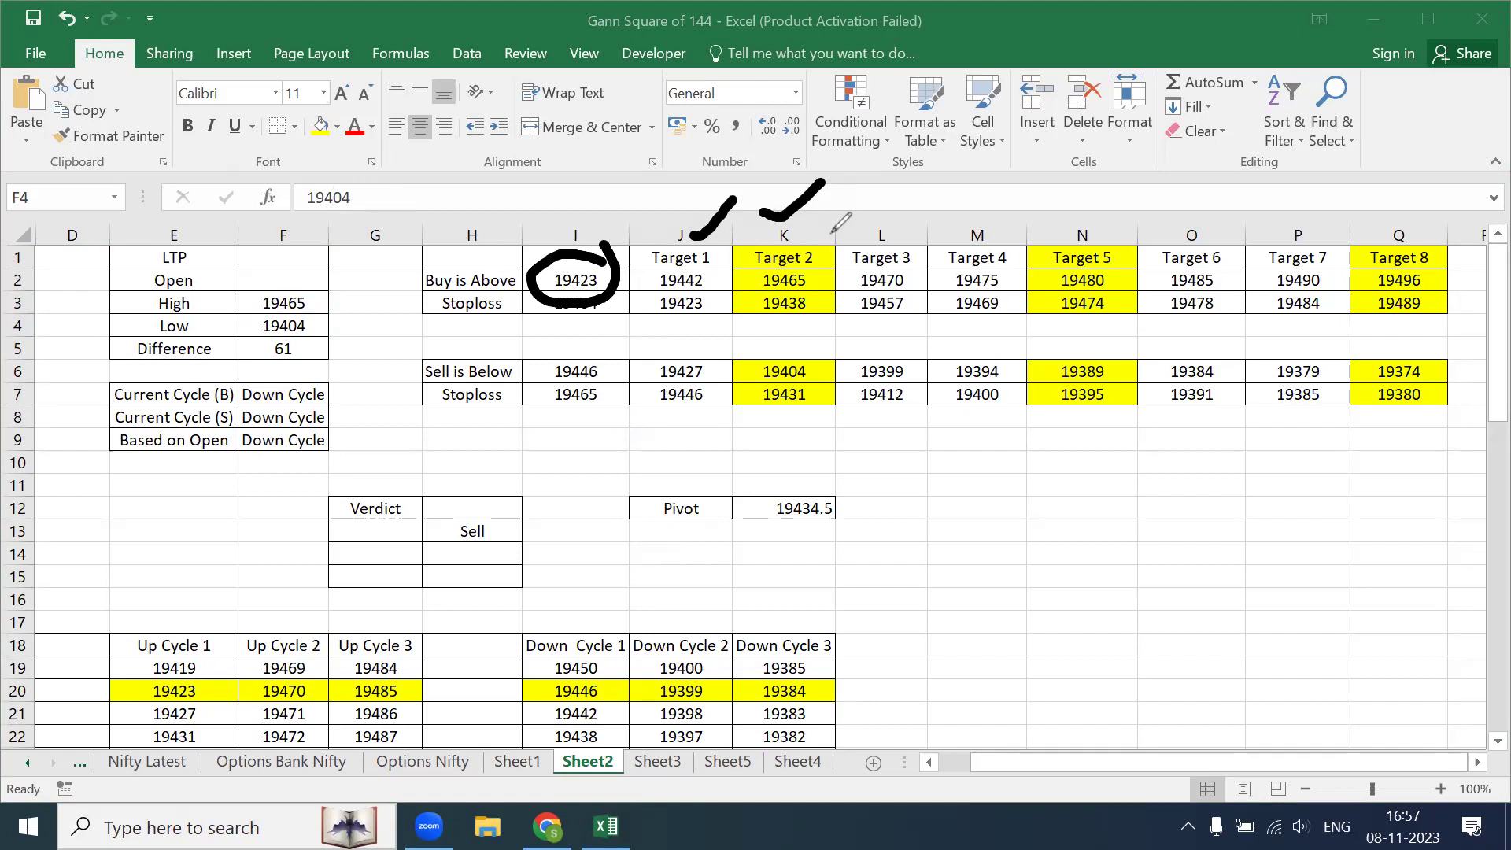
{"action": "mouse_move", "coordinate": [944, 252]}
{"action": "left_mouse_down"}
{"action": "mouse_move", "coordinate": [852, 272]}
{"action": "mouse_move", "coordinate": [913, 297]}
{"action": "mouse_move", "coordinate": [940, 238]}
{"action": "mouse_move", "coordinate": [971, 236]}
{"action": "mouse_move", "coordinate": [993, 210]}
{"action": "left_mouse_up"}
{"action": "left_click_drag", "start_coordinate": [1080, 242], "coordinate": [1173, 175]}
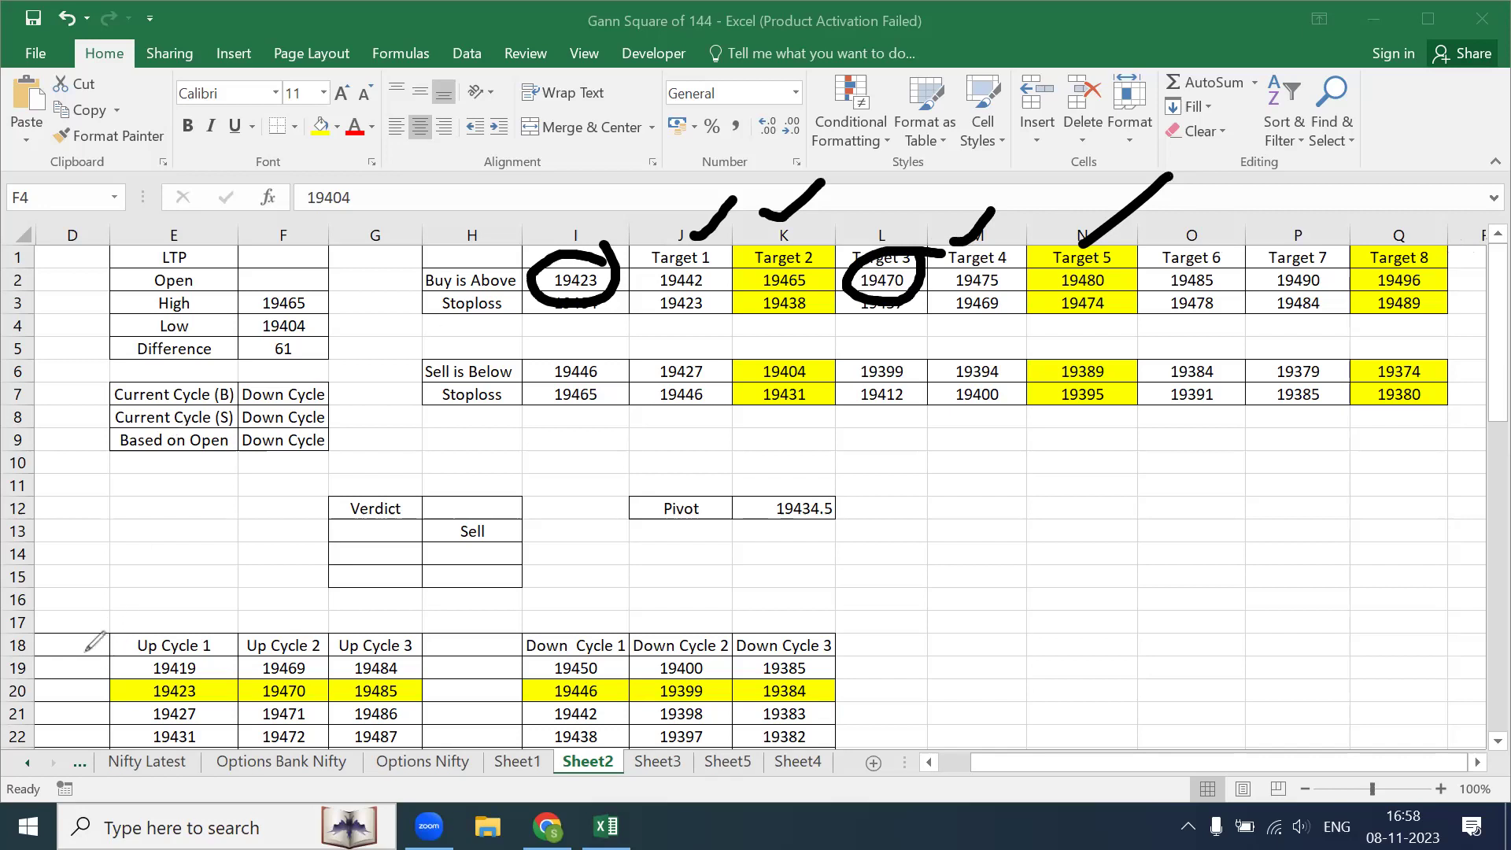
{"action": "key", "text": "e"}
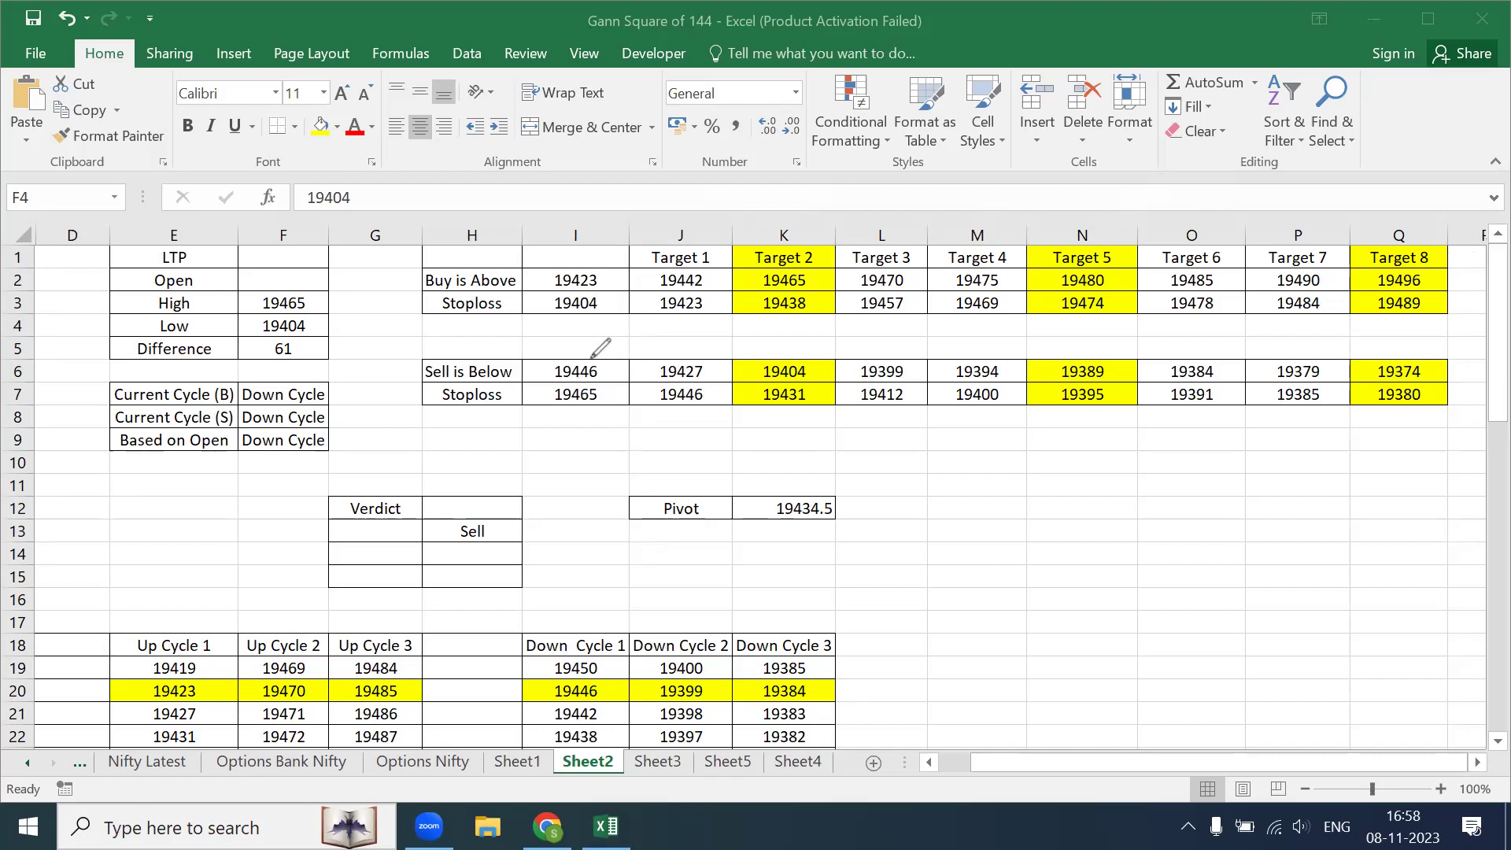
Step: Pen-tick the levels along the Sell is Below row, circling the Target 2 level, and undo all the marks
{"action": "mouse_move", "coordinate": [585, 351]}
{"action": "left_mouse_down"}
{"action": "mouse_move", "coordinate": [626, 329]}
{"action": "mouse_move", "coordinate": [739, 339]}
{"action": "mouse_move", "coordinate": [748, 363]}
{"action": "mouse_move", "coordinate": [814, 382]}
{"action": "mouse_move", "coordinate": [822, 346]}
{"action": "mouse_move", "coordinate": [786, 340]}
{"action": "left_mouse_up"}
{"action": "mouse_move", "coordinate": [885, 350]}
{"action": "left_mouse_down"}
{"action": "mouse_move", "coordinate": [1011, 351]}
{"action": "mouse_move", "coordinate": [1092, 328]}
{"action": "left_mouse_up"}
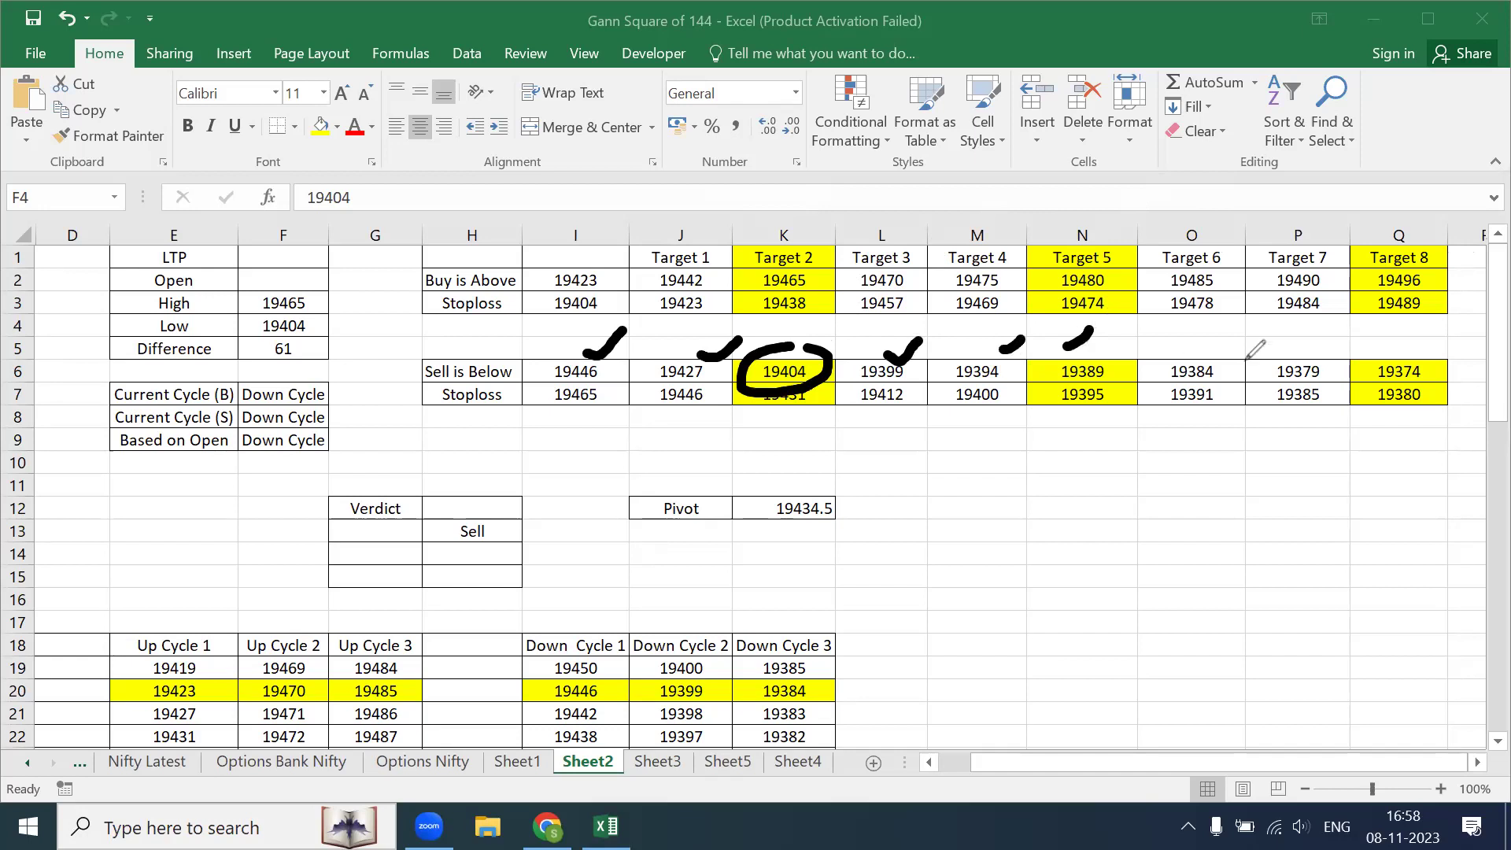
{"action": "mouse_move", "coordinate": [1206, 352]}
{"action": "left_mouse_down"}
{"action": "mouse_move", "coordinate": [1399, 338]}
{"action": "mouse_move", "coordinate": [1423, 320]}
{"action": "left_mouse_up"}
{"action": "key", "text": "ctrl+z"}
{"action": "key", "text": "ctrl+z"}
{"action": "key", "text": "ctrl+z"}
{"action": "key", "text": "ctrl+z"}
{"action": "key", "text": "ctrl+z"}
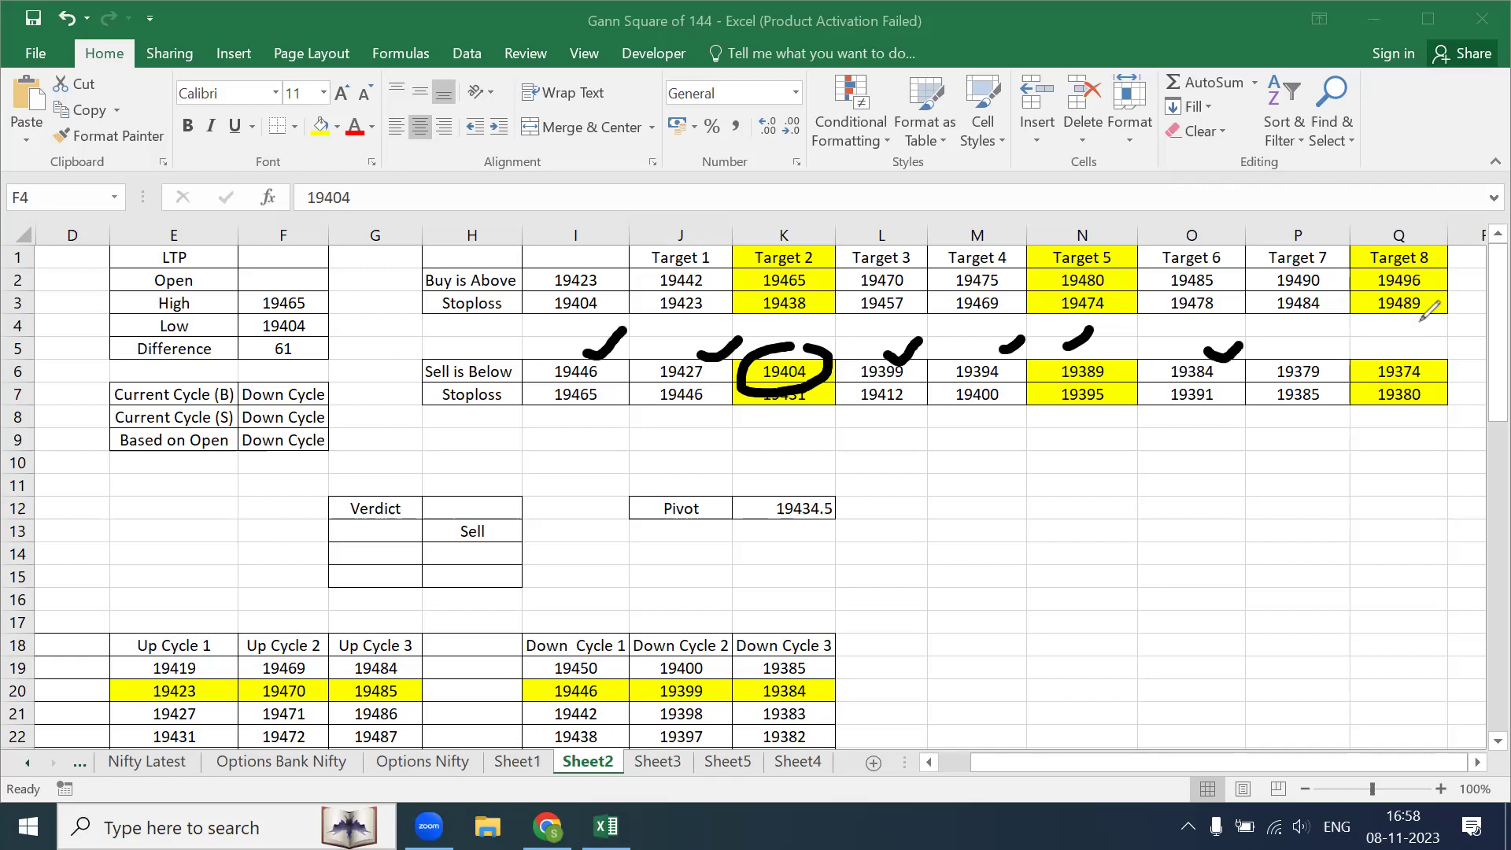
{"action": "key", "text": "ctrl+z"}
{"action": "key", "text": "ctrl+z"}
{"action": "key", "text": "ctrl+z"}
{"action": "key", "text": "ctrl+z"}
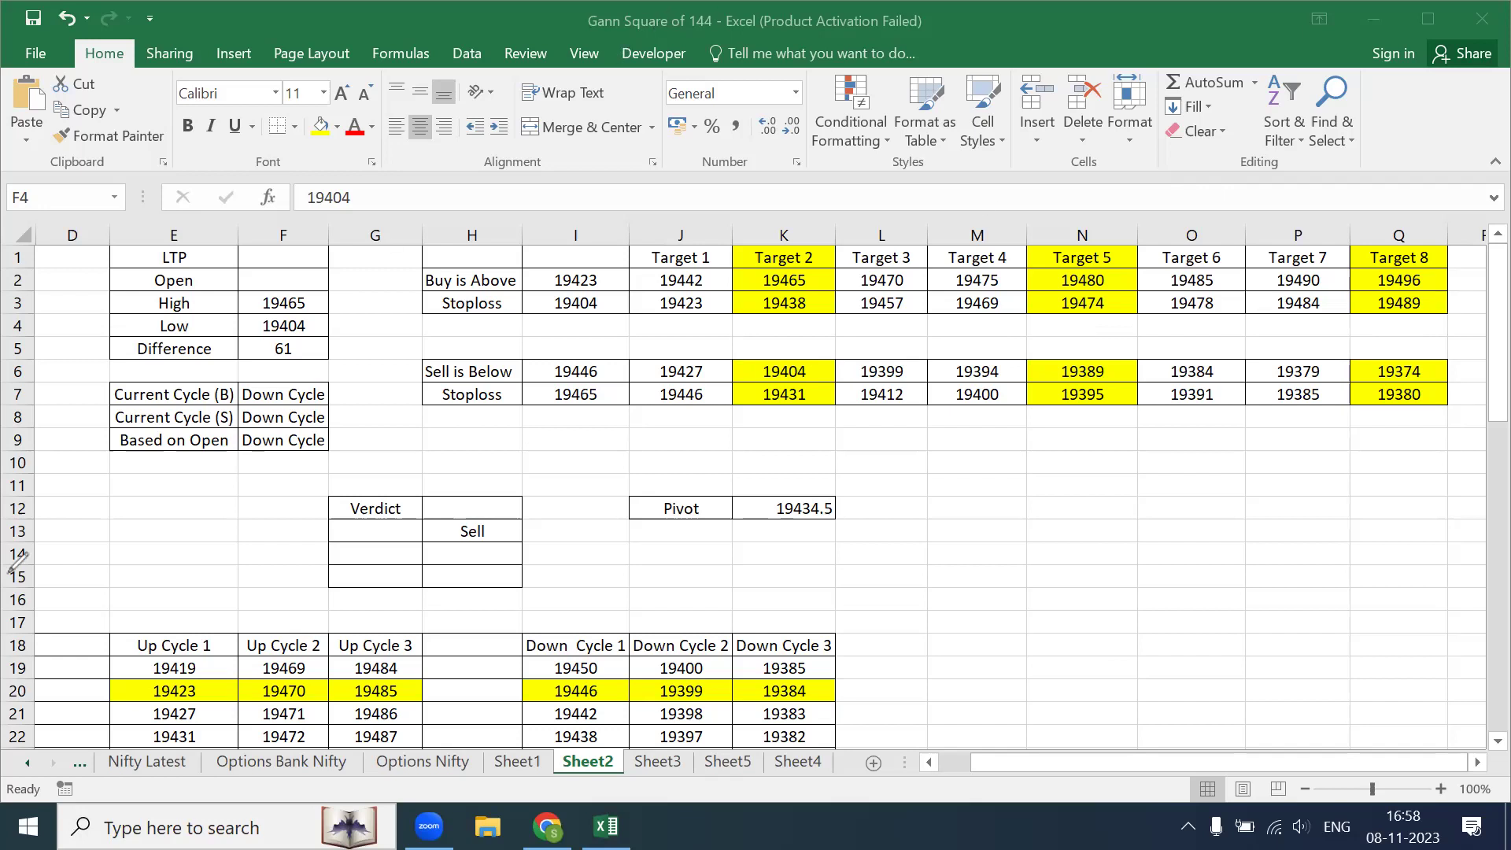
Step: Compare the Nifty levels in the Excel calculator with the Nifty 50 Index daily chart in TradingView
{"action": "left_click", "coordinate": [547, 827]}
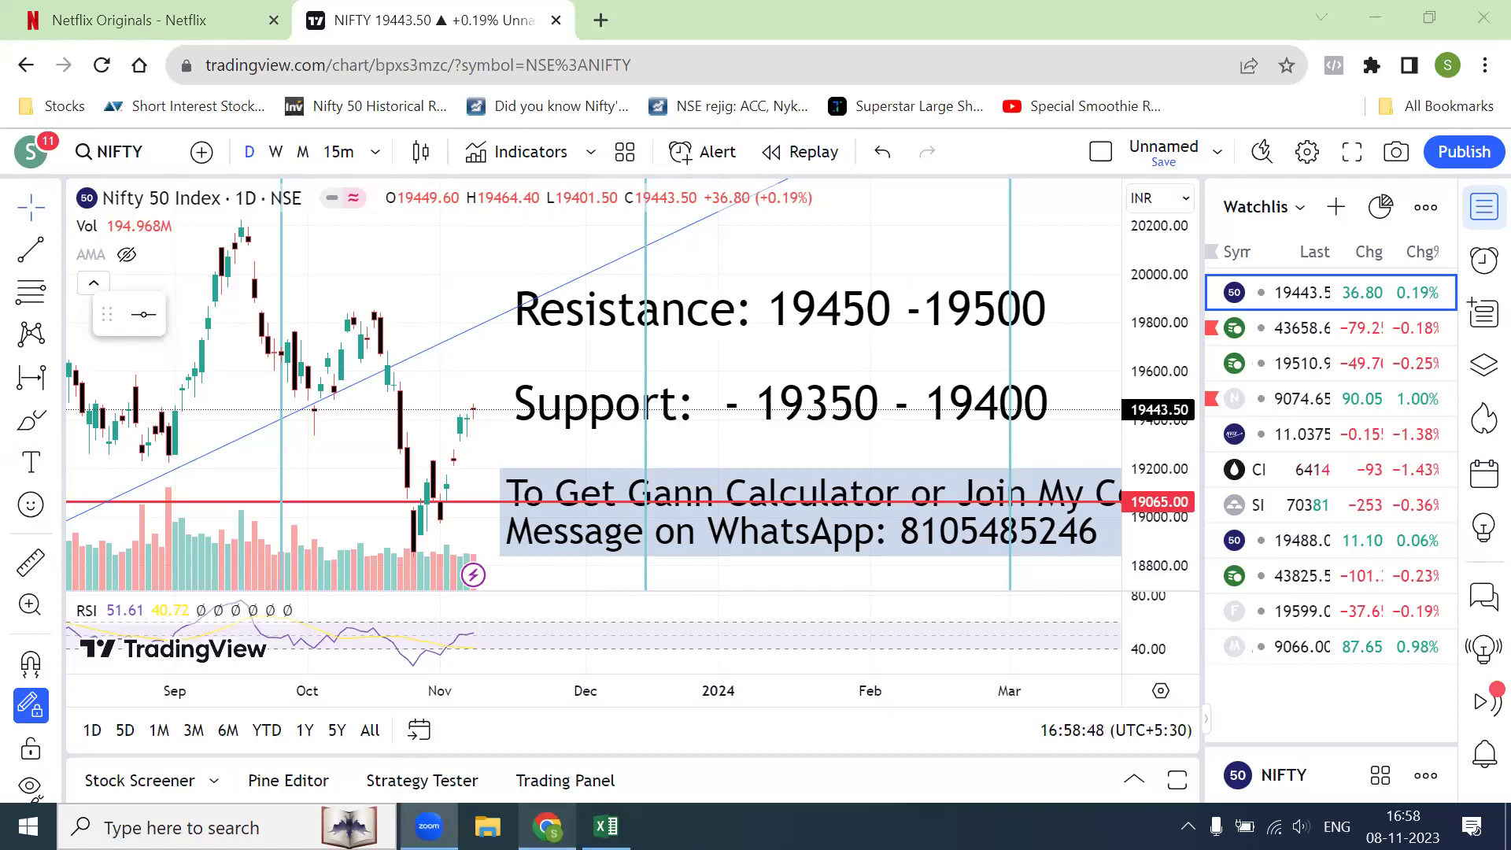
{"action": "key", "text": "alt+Tab"}
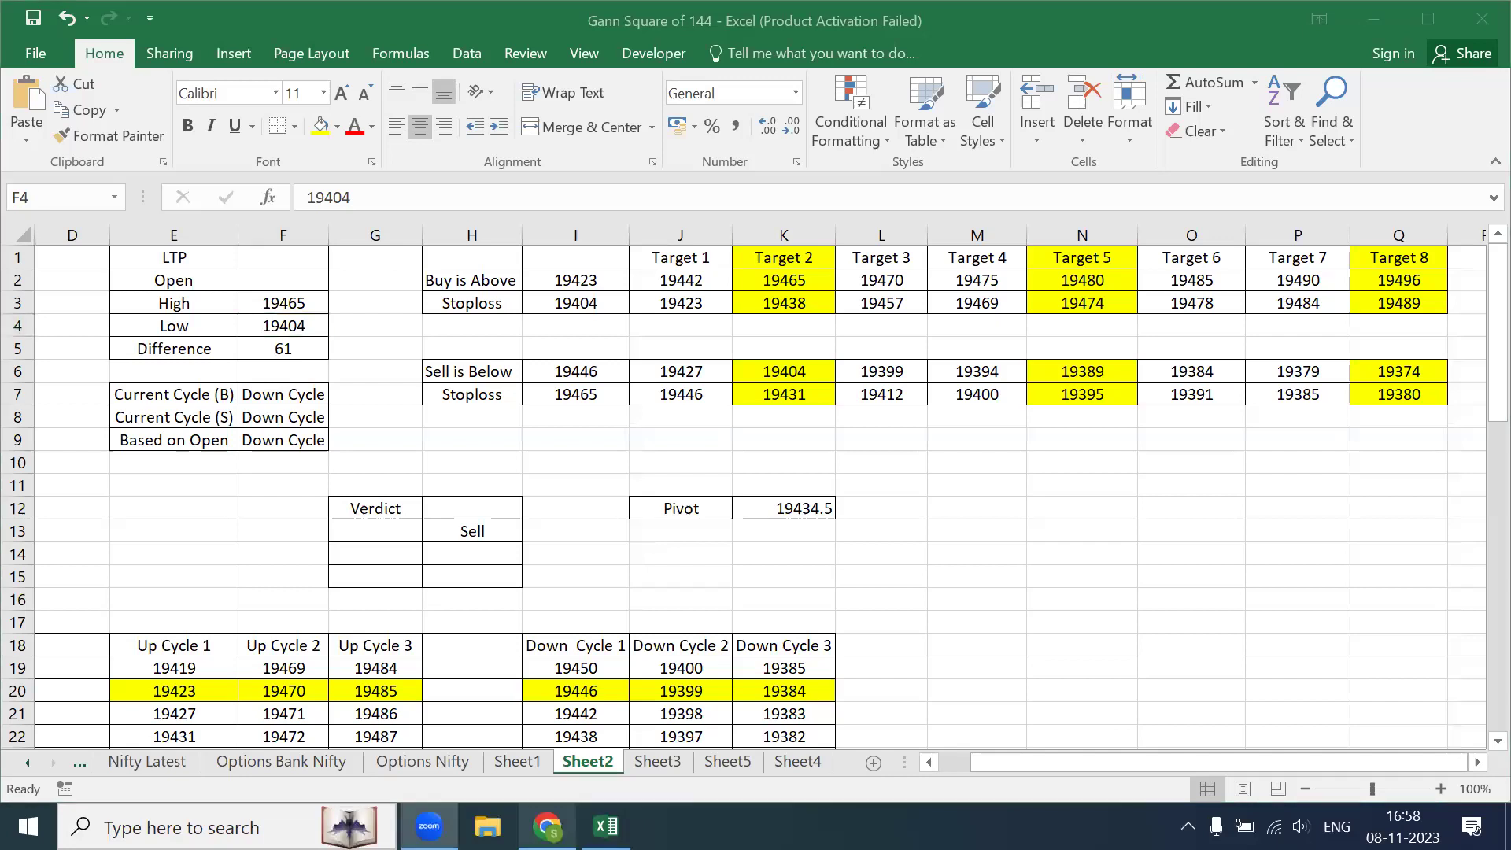
{"action": "key", "text": "alt+Tab"}
{"action": "key", "text": "alt+Tab"}
{"action": "key", "text": "alt+Tab"}
{"action": "key", "text": "alt+Tab"}
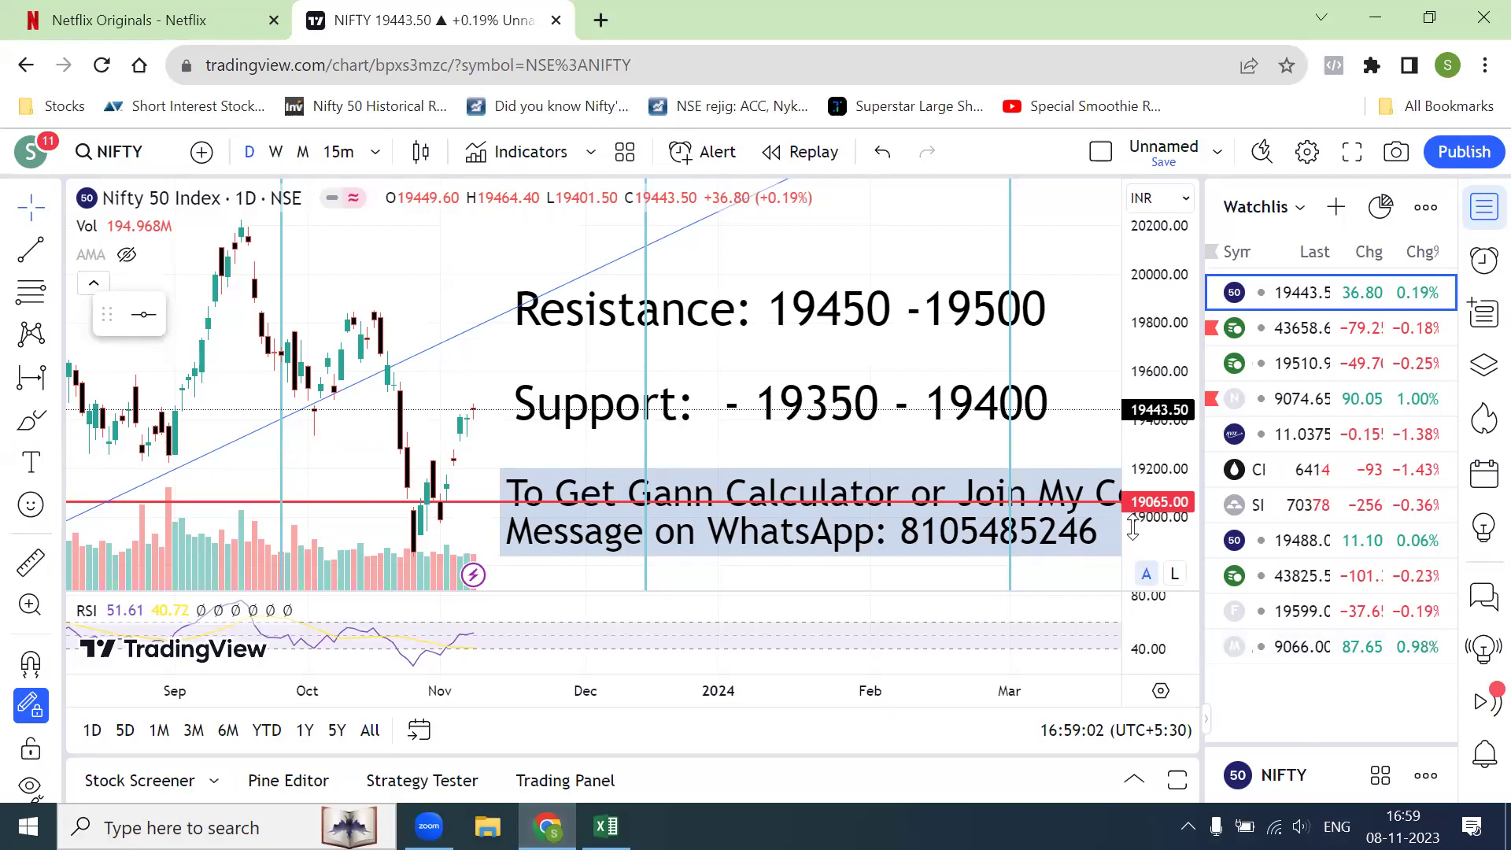
Step: View the NIFTY BANK daily chart in TradingView and return to the Excel workbook
{"action": "left_click", "coordinate": [1371, 324]}
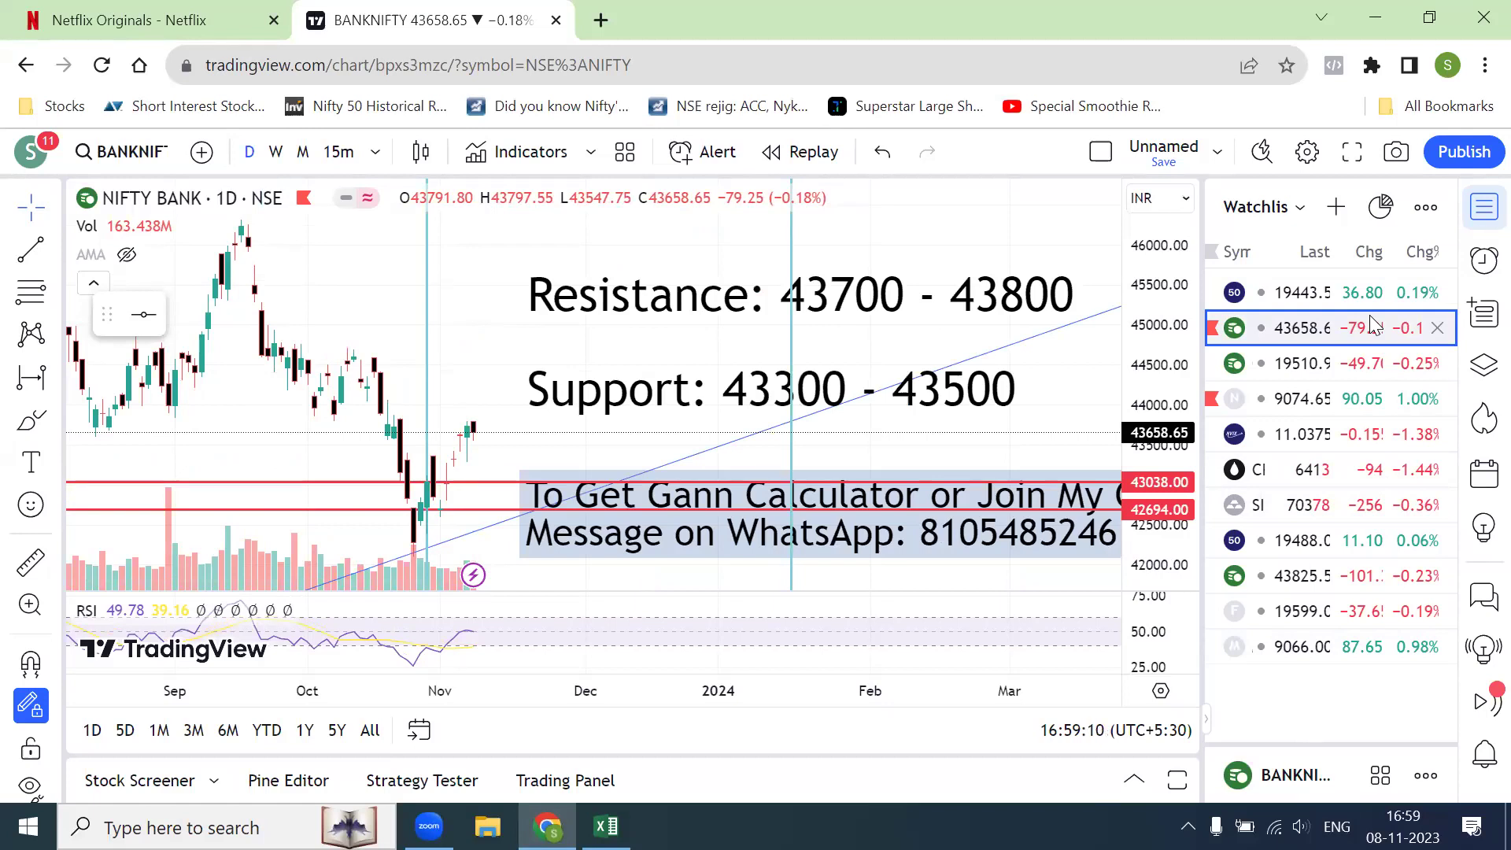
{"action": "key", "text": "alt+Tab"}
{"action": "key", "text": "alt+Tab"}
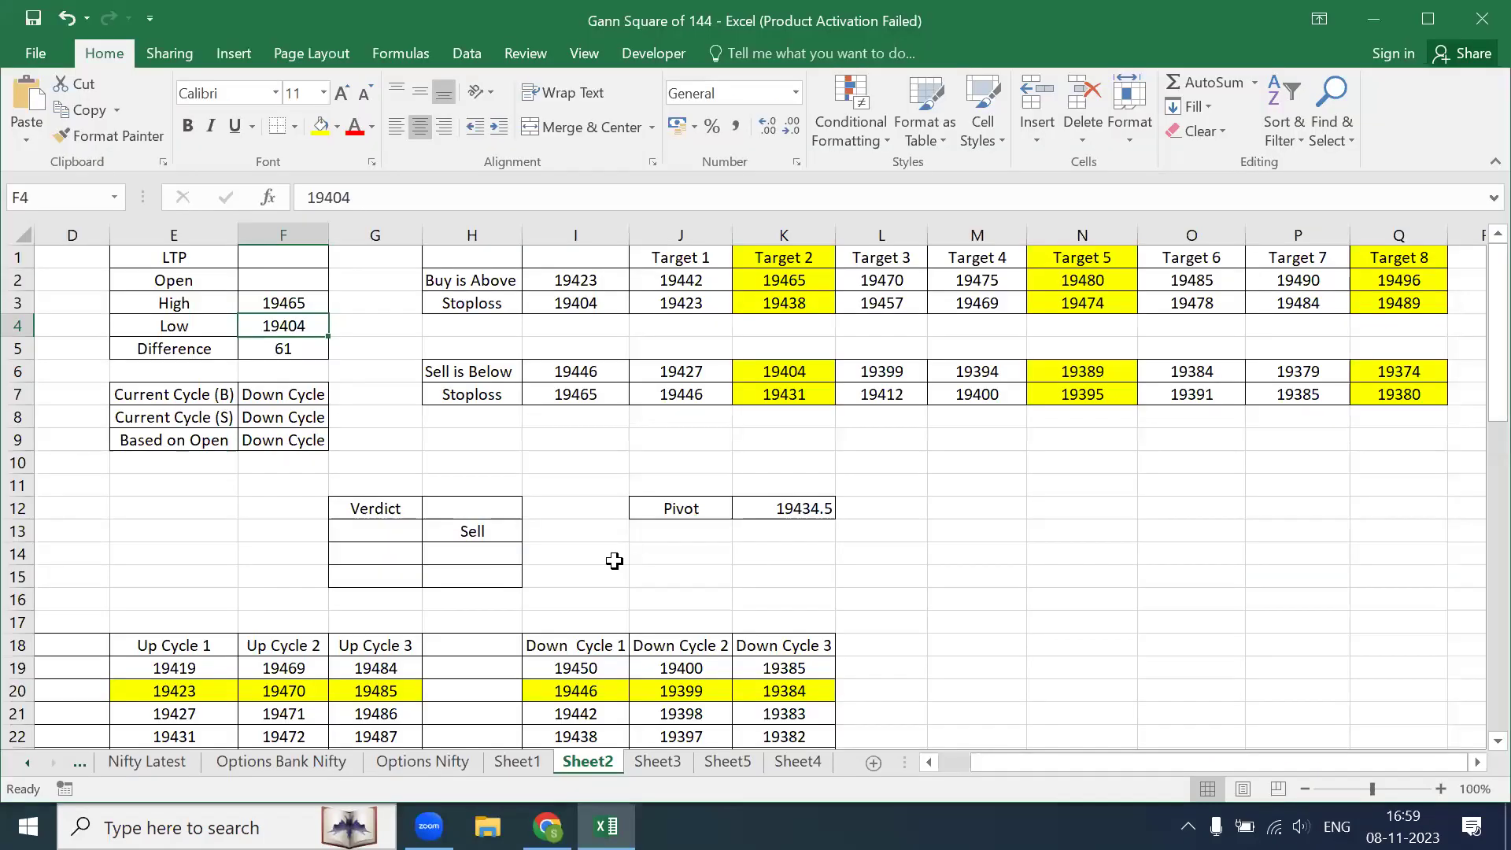
Step: Set the Low value on Sheet1 to 43545
{"action": "left_click", "coordinate": [517, 761]}
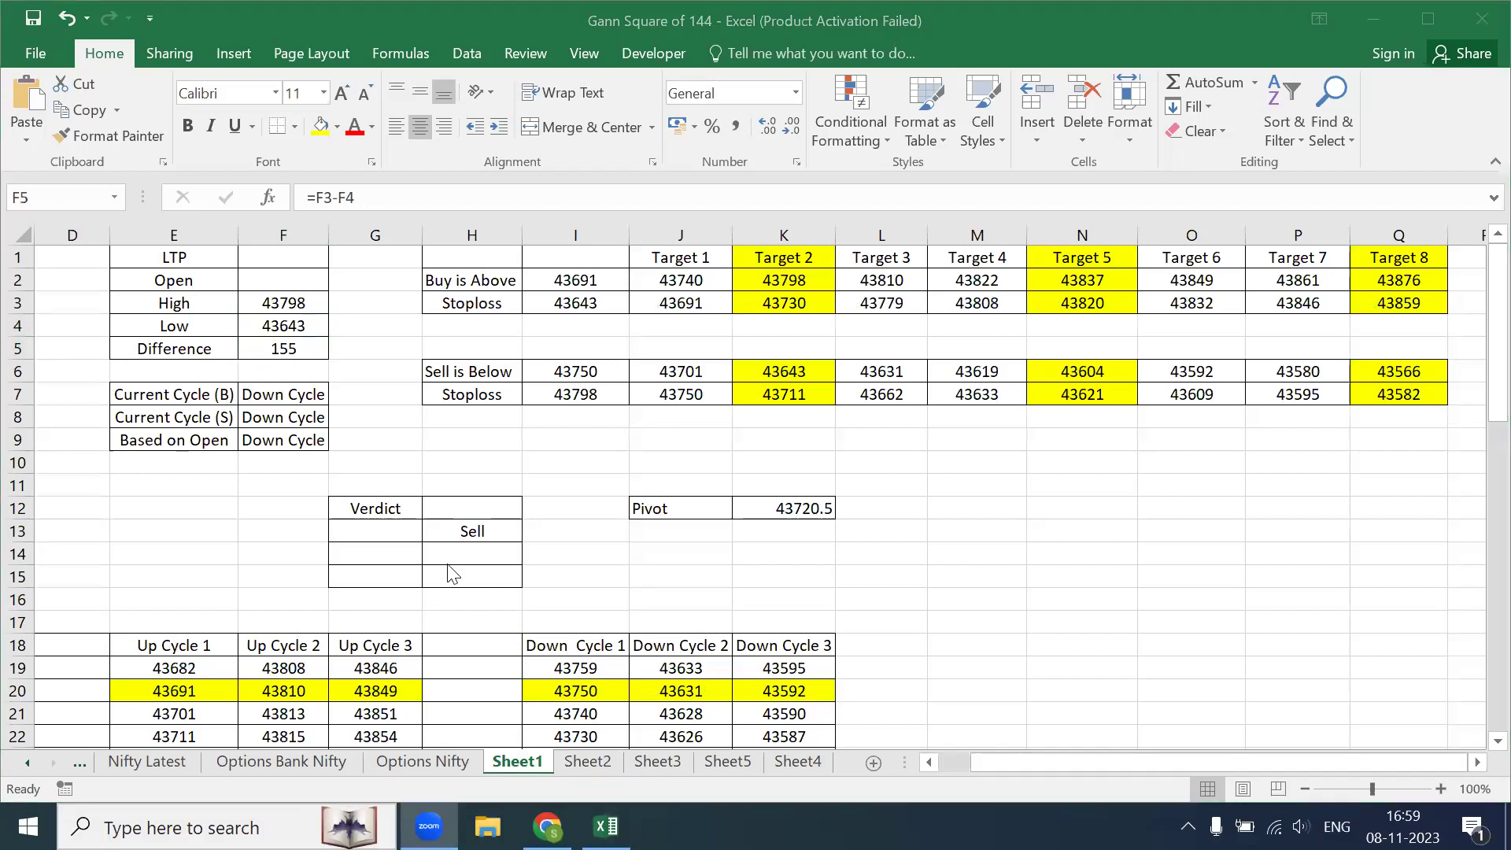
{"action": "left_click", "coordinate": [298, 323]}
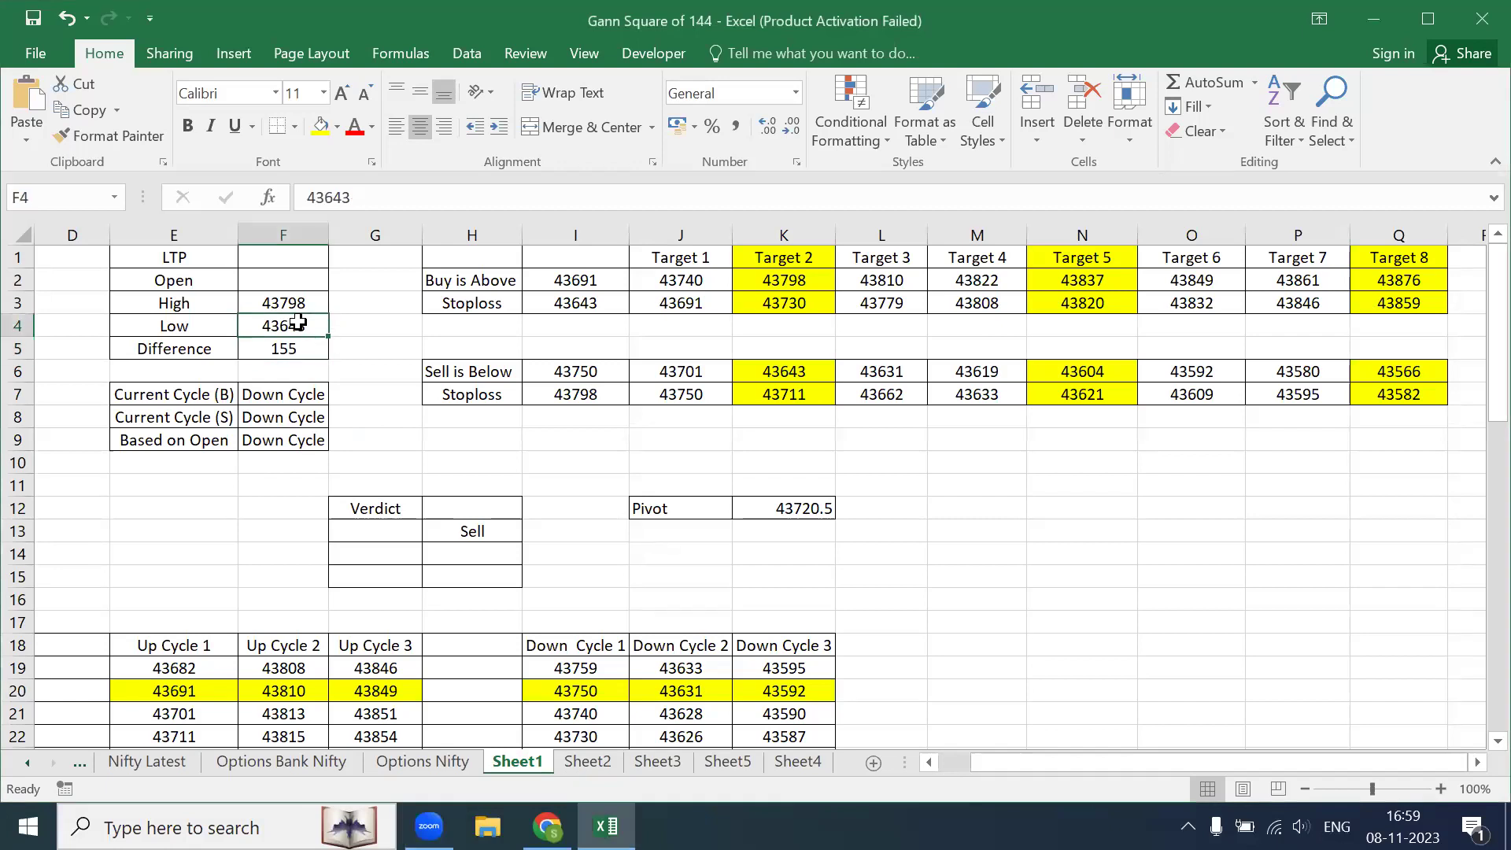
{"action": "left_click", "coordinate": [387, 187]}
{"action": "key", "text": "BackSpace"}
{"action": "key", "text": "BackSpace"}
{"action": "key", "text": "BackSpace"}
{"action": "type", "text": "565"}
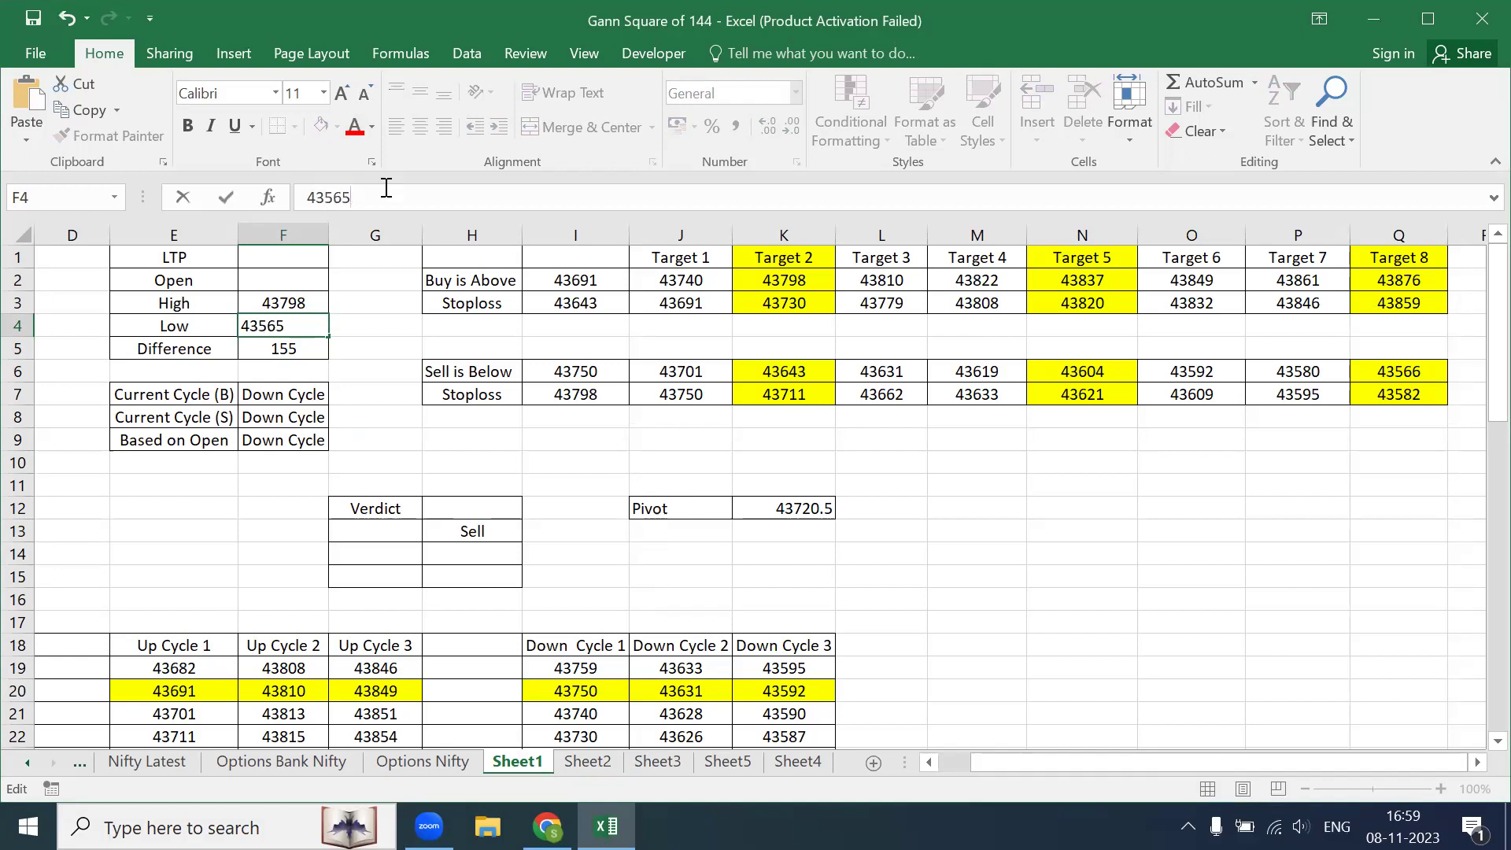
{"action": "key", "text": "BackSpace"}
{"action": "key", "text": "BackSpace"}
{"action": "type", "text": "45"}
{"action": "key", "text": "Return"}
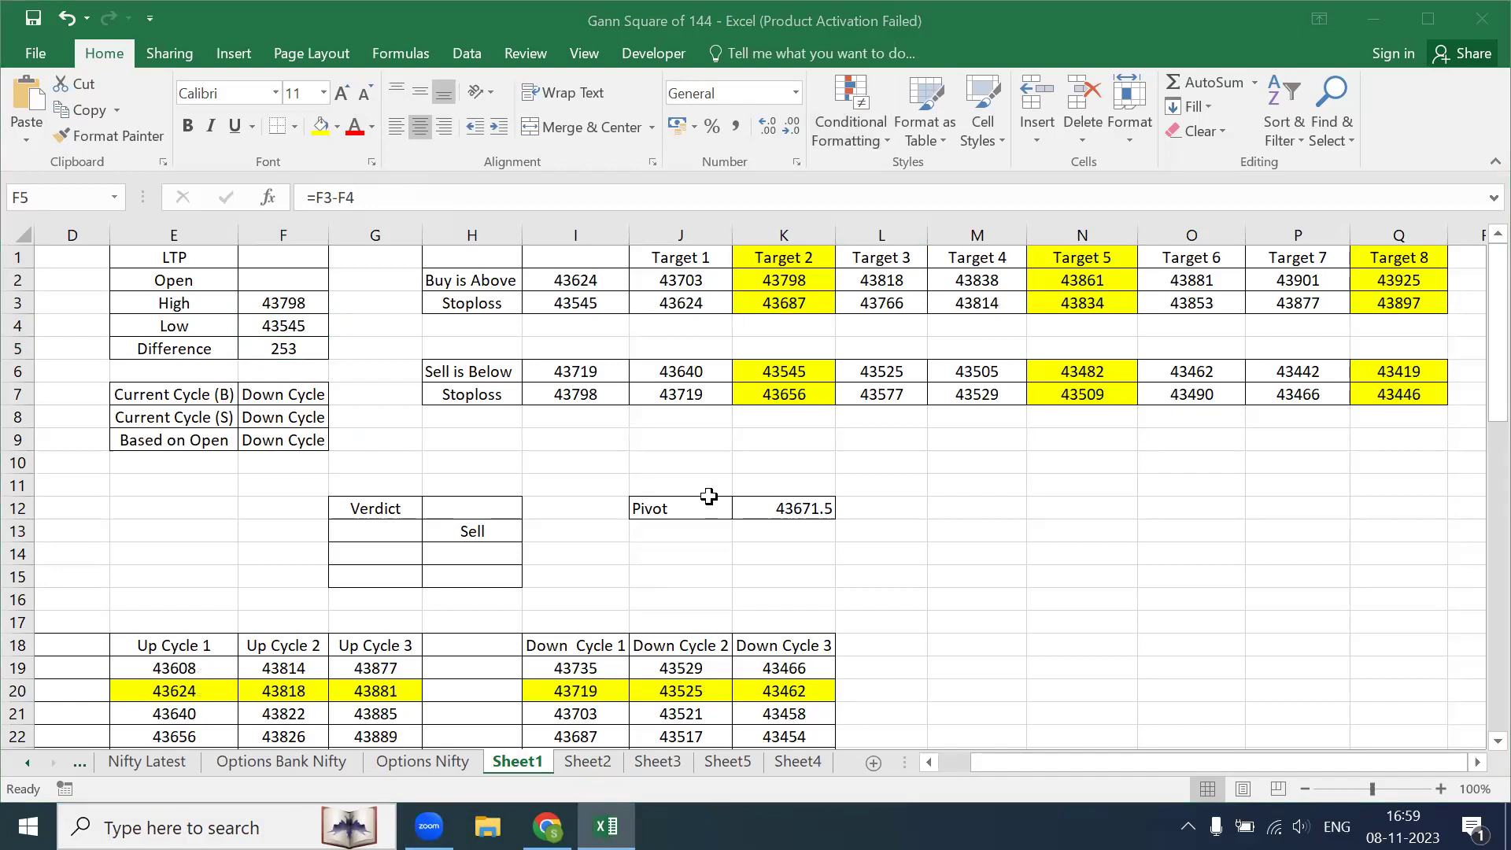
Step: Pen-tick the Buy is Above level and all buy targets from Target 1 to Target 8
{"action": "left_click_drag", "start_coordinate": [567, 260], "coordinate": [627, 226]}
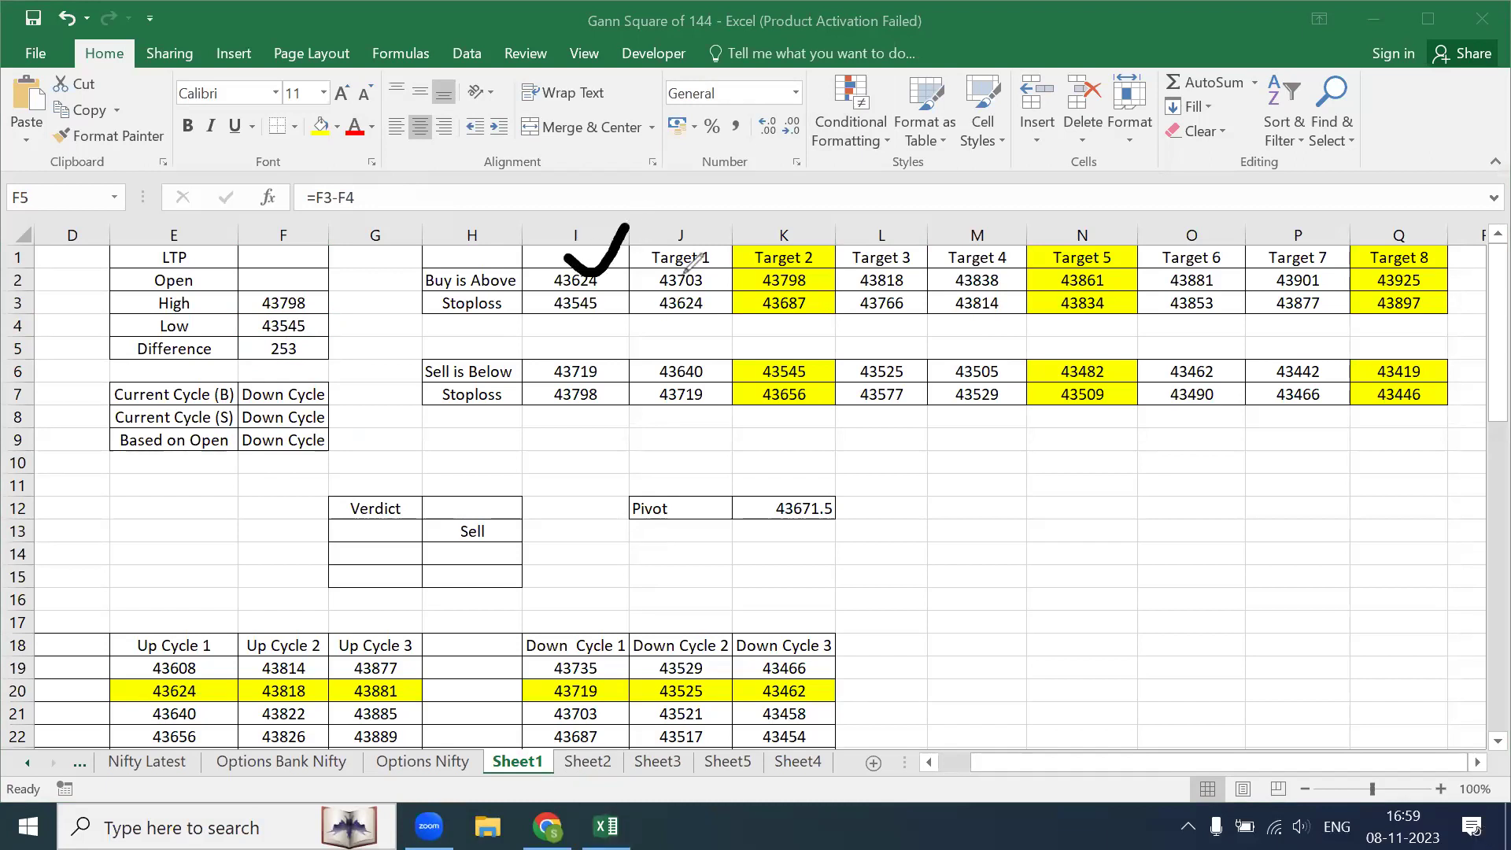
{"action": "mouse_move", "coordinate": [682, 257]}
{"action": "left_mouse_down"}
{"action": "mouse_move", "coordinate": [741, 229]}
{"action": "mouse_move", "coordinate": [799, 250]}
{"action": "mouse_move", "coordinate": [828, 227]}
{"action": "left_mouse_up"}
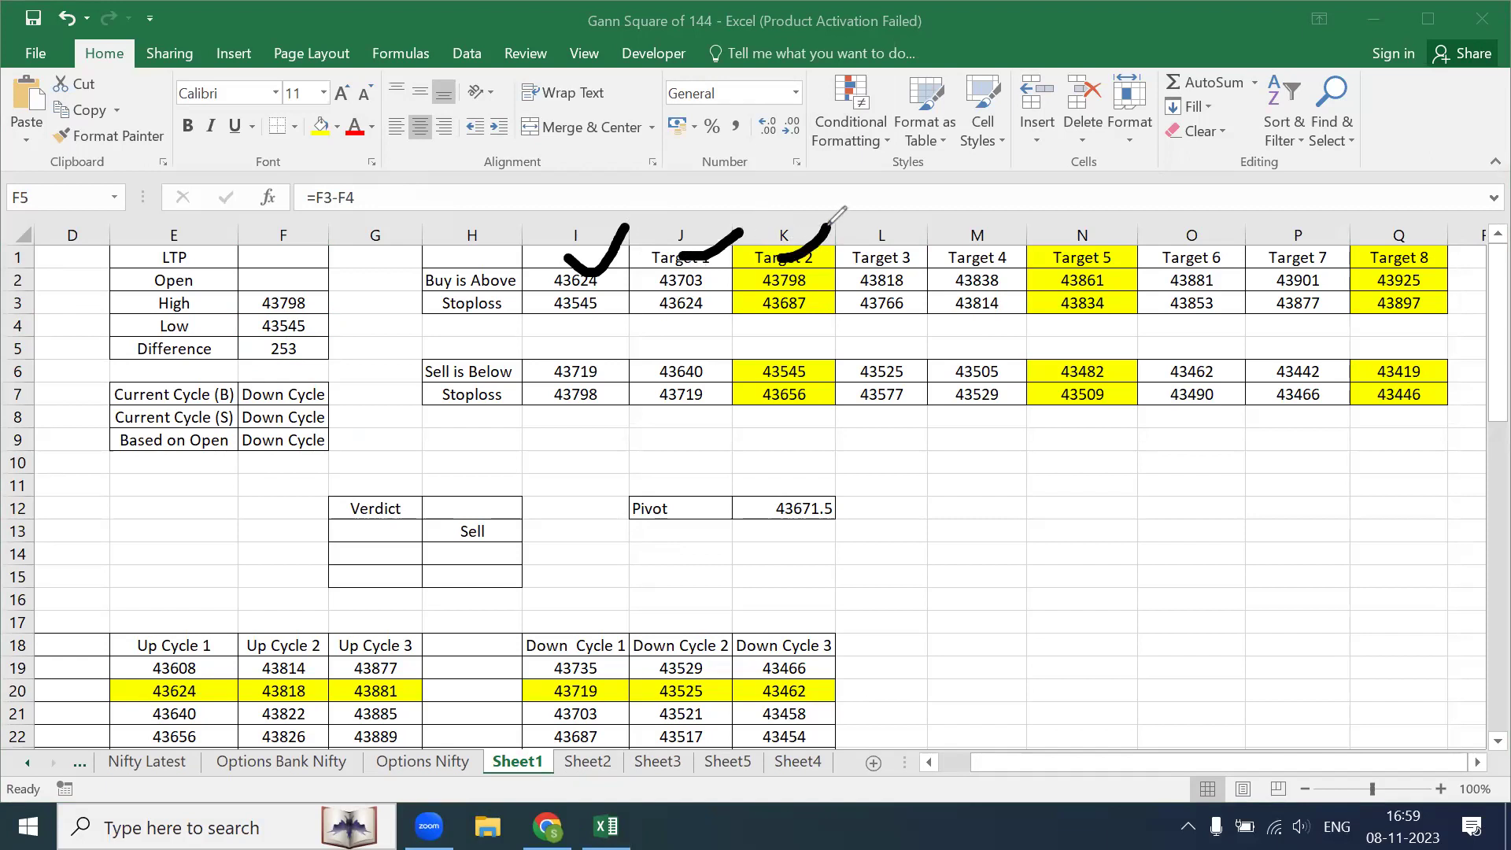
{"action": "mouse_move", "coordinate": [856, 254]}
{"action": "left_mouse_down"}
{"action": "mouse_move", "coordinate": [1133, 204]}
{"action": "mouse_move", "coordinate": [1196, 257]}
{"action": "mouse_move", "coordinate": [1229, 220]}
{"action": "left_mouse_up"}
{"action": "left_click", "coordinate": [1304, 254]}
{"action": "left_click_drag", "start_coordinate": [1297, 258], "coordinate": [1483, 228]}
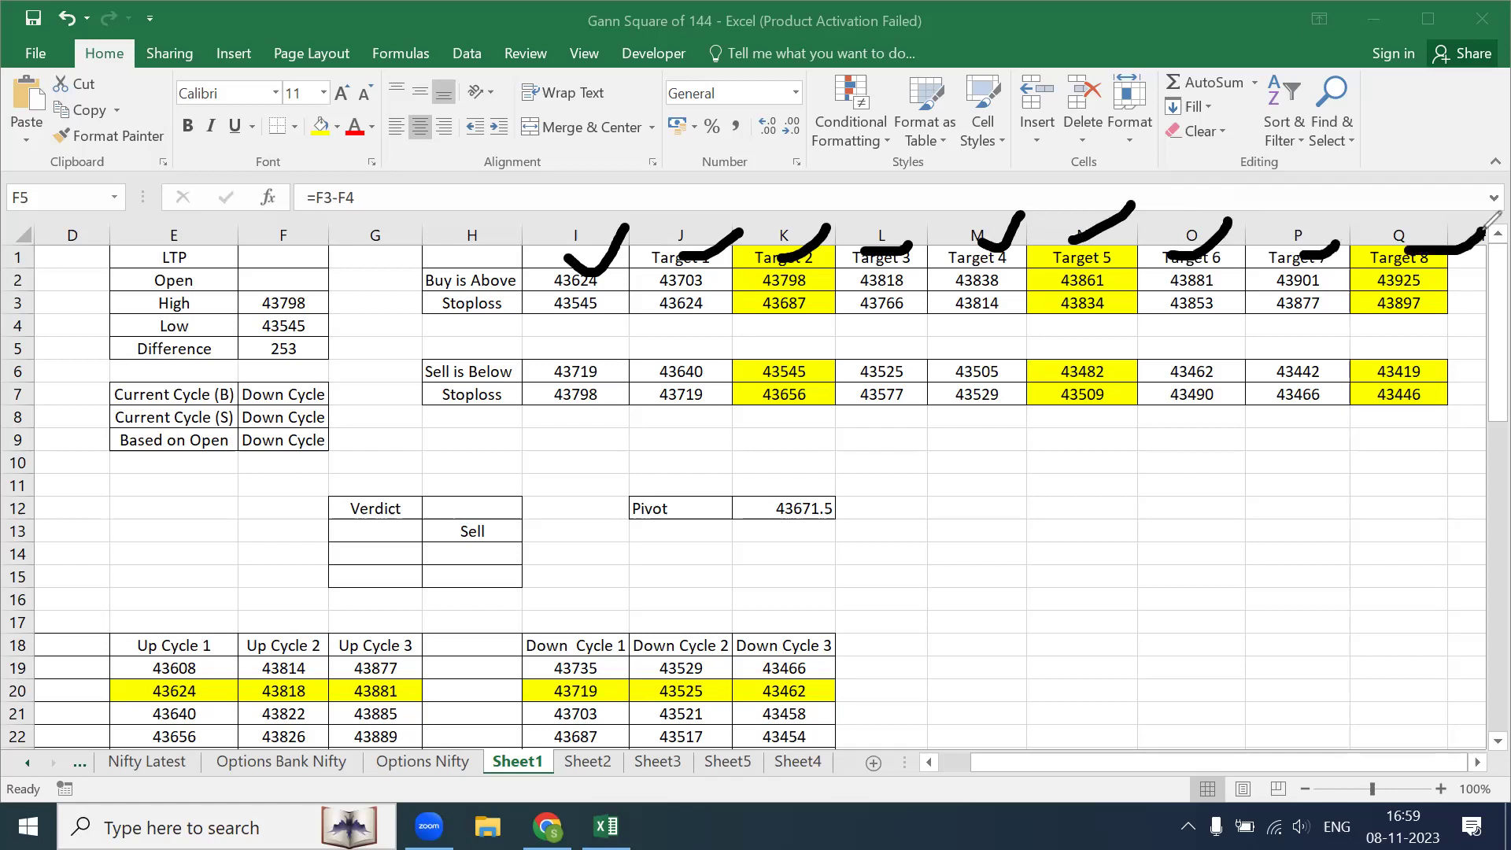
Step: Undo all the pen ticks drawn above the Buy is Above row
{"action": "key", "text": "ctrl+z"}
{"action": "key", "text": "ctrl+z"}
{"action": "key", "text": "ctrl+z"}
{"action": "key", "text": "ctrl+z"}
{"action": "key", "text": "ctrl+z"}
{"action": "key", "text": "ctrl+z"}
{"action": "key", "text": "ctrl+z"}
{"action": "key", "text": "ctrl+z"}
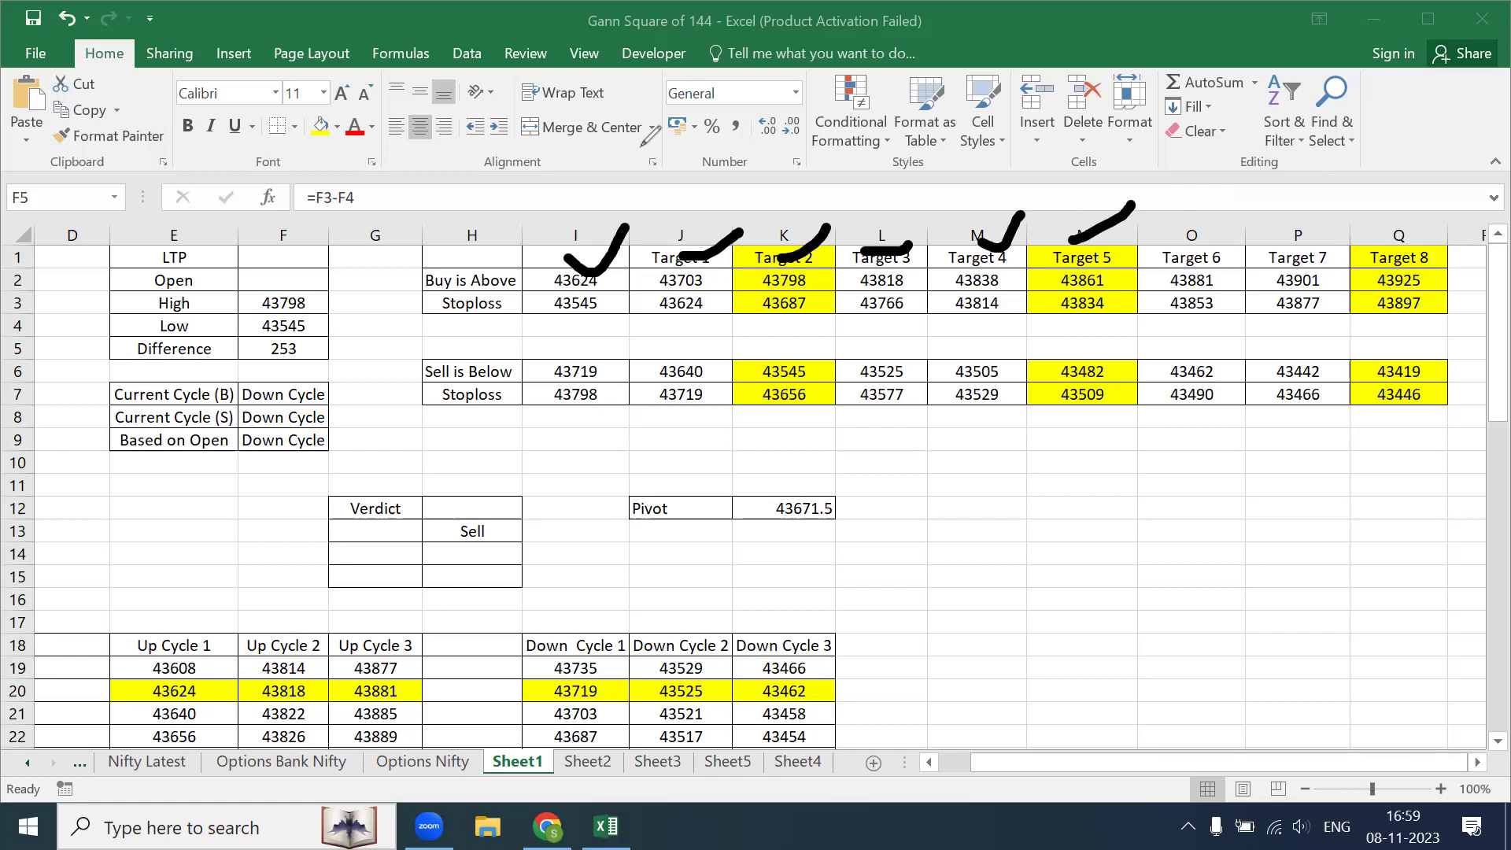
{"action": "key", "text": "ctrl+z"}
{"action": "key", "text": "ctrl+z"}
{"action": "key", "text": "ctrl+z"}
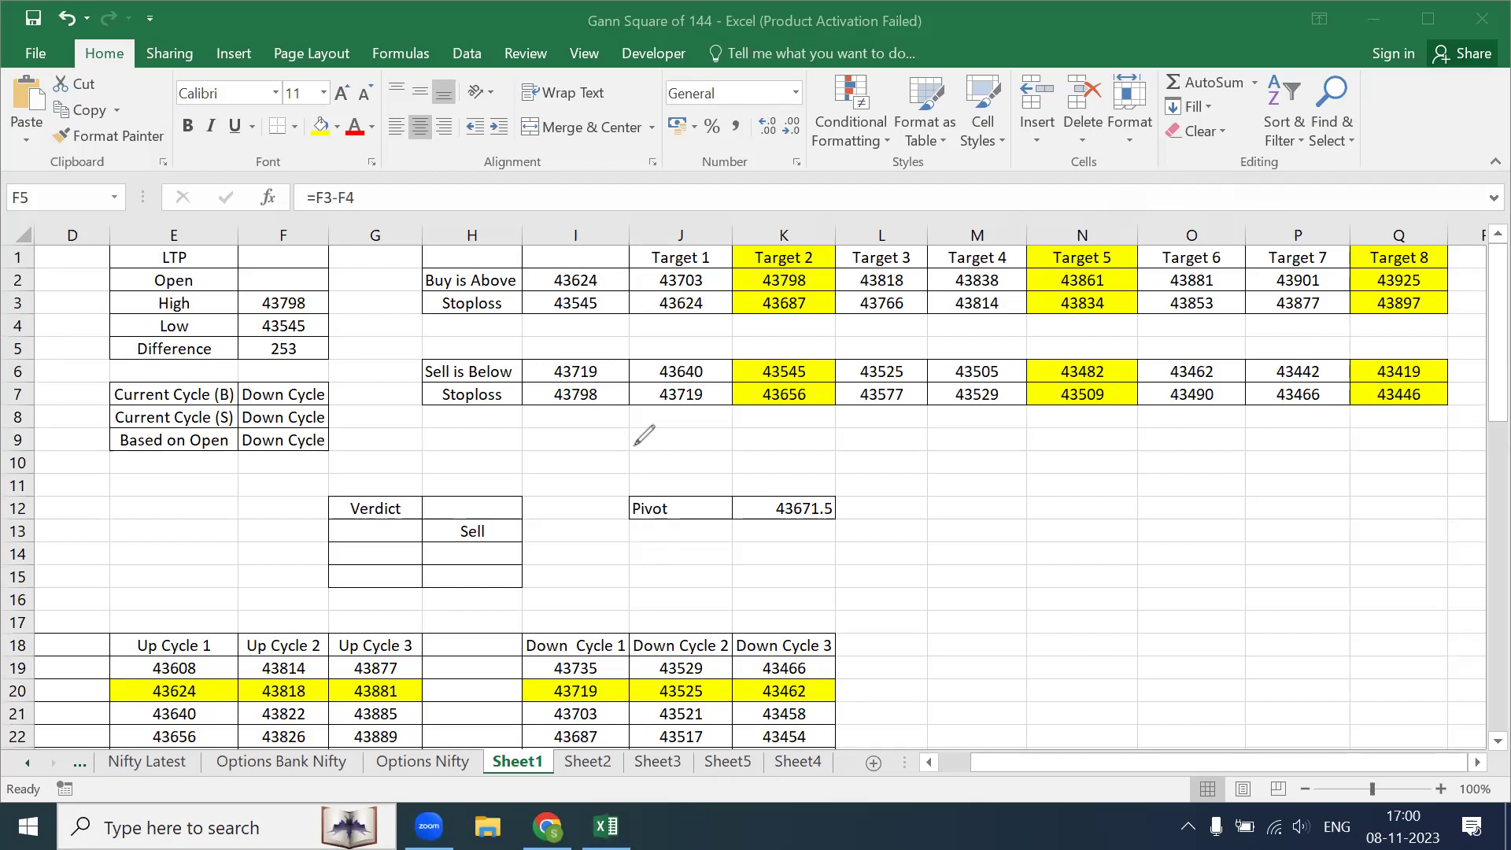
Step: Pen-tick the Sell is Below level and its eight targets on Sheet1, and undo all the marks
{"action": "mouse_move", "coordinate": [571, 356]}
{"action": "left_mouse_down"}
{"action": "mouse_move", "coordinate": [634, 331]}
{"action": "mouse_move", "coordinate": [698, 344]}
{"action": "mouse_move", "coordinate": [724, 317]}
{"action": "mouse_move", "coordinate": [1132, 326]}
{"action": "mouse_move", "coordinate": [1189, 349]}
{"action": "mouse_move", "coordinate": [1221, 335]}
{"action": "mouse_move", "coordinate": [1402, 332]}
{"action": "left_mouse_up"}
{"action": "left_click", "coordinate": [1092, 340]}
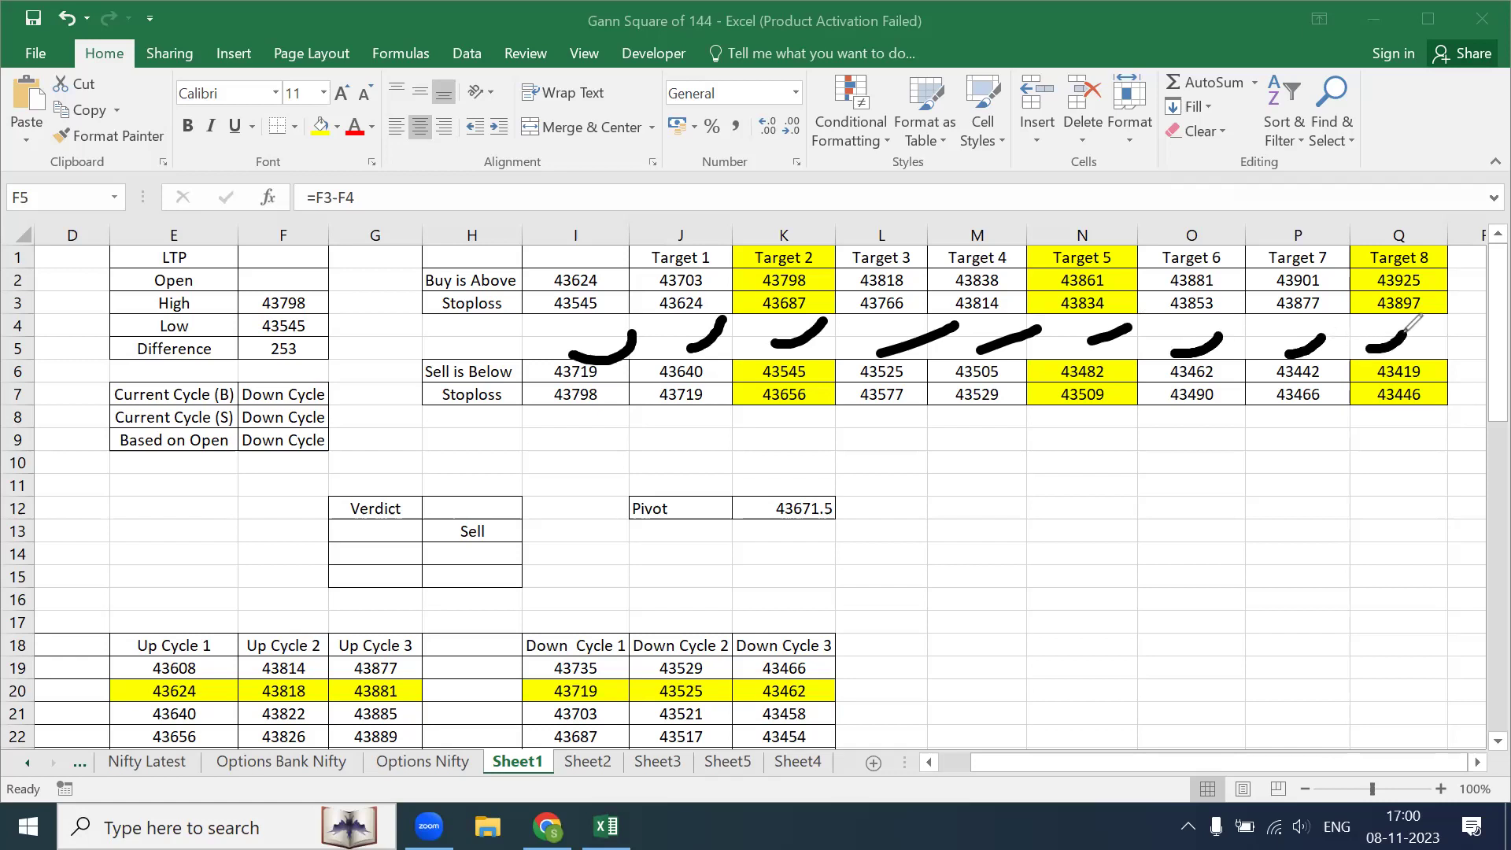
{"action": "key", "text": "ctrl+z"}
{"action": "key", "text": "ctrl+z"}
{"action": "key", "text": "ctrl+z"}
{"action": "key", "text": "ctrl+z"}
{"action": "key", "text": "ctrl+z"}
{"action": "key", "text": "ctrl+z"}
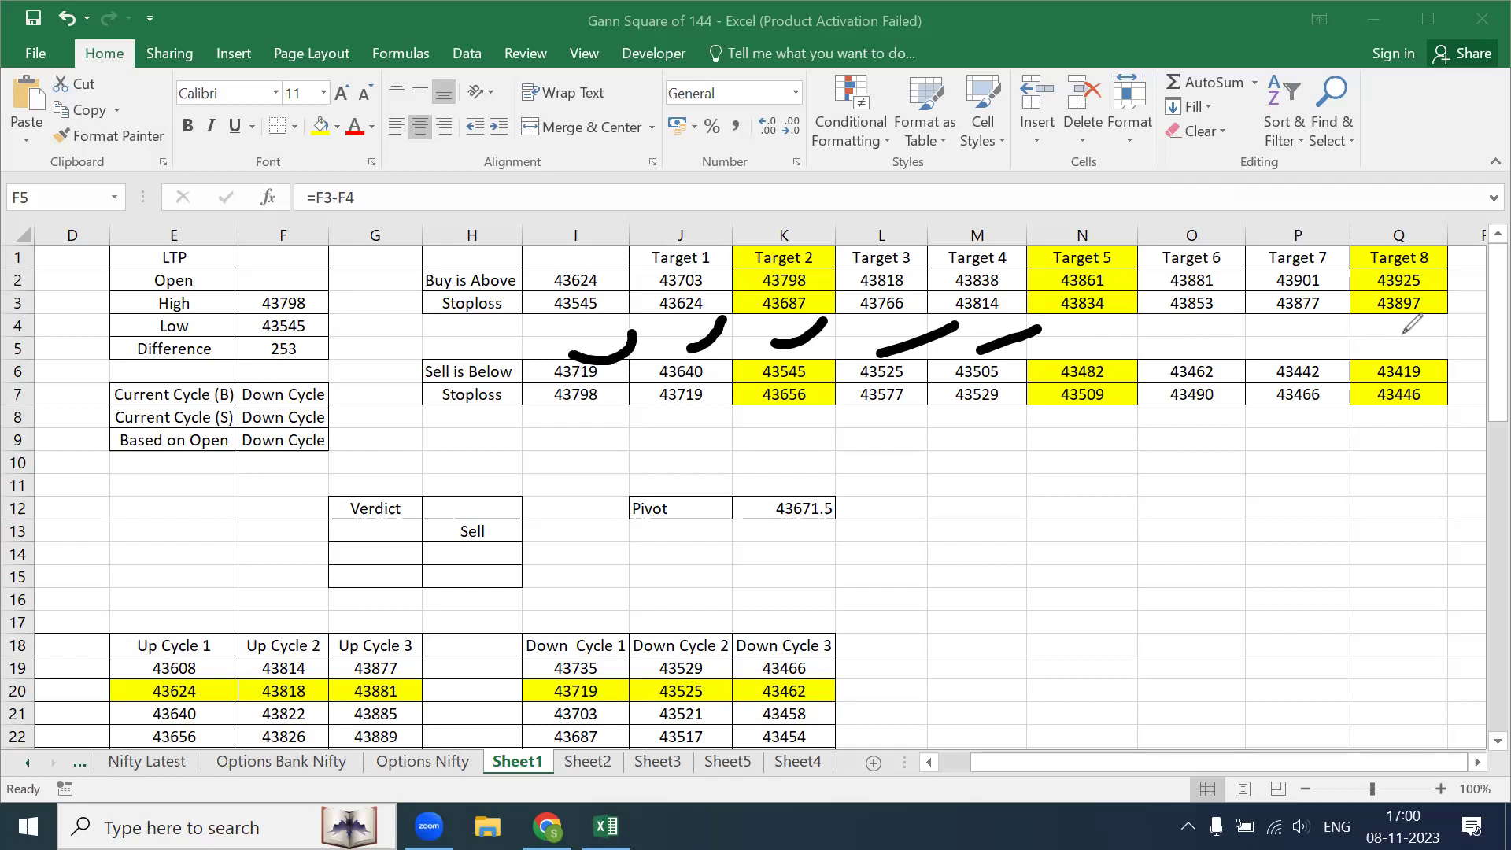
{"action": "key", "text": "ctrl+z"}
{"action": "key", "text": "ctrl+z"}
{"action": "key", "text": "ctrl+z"}
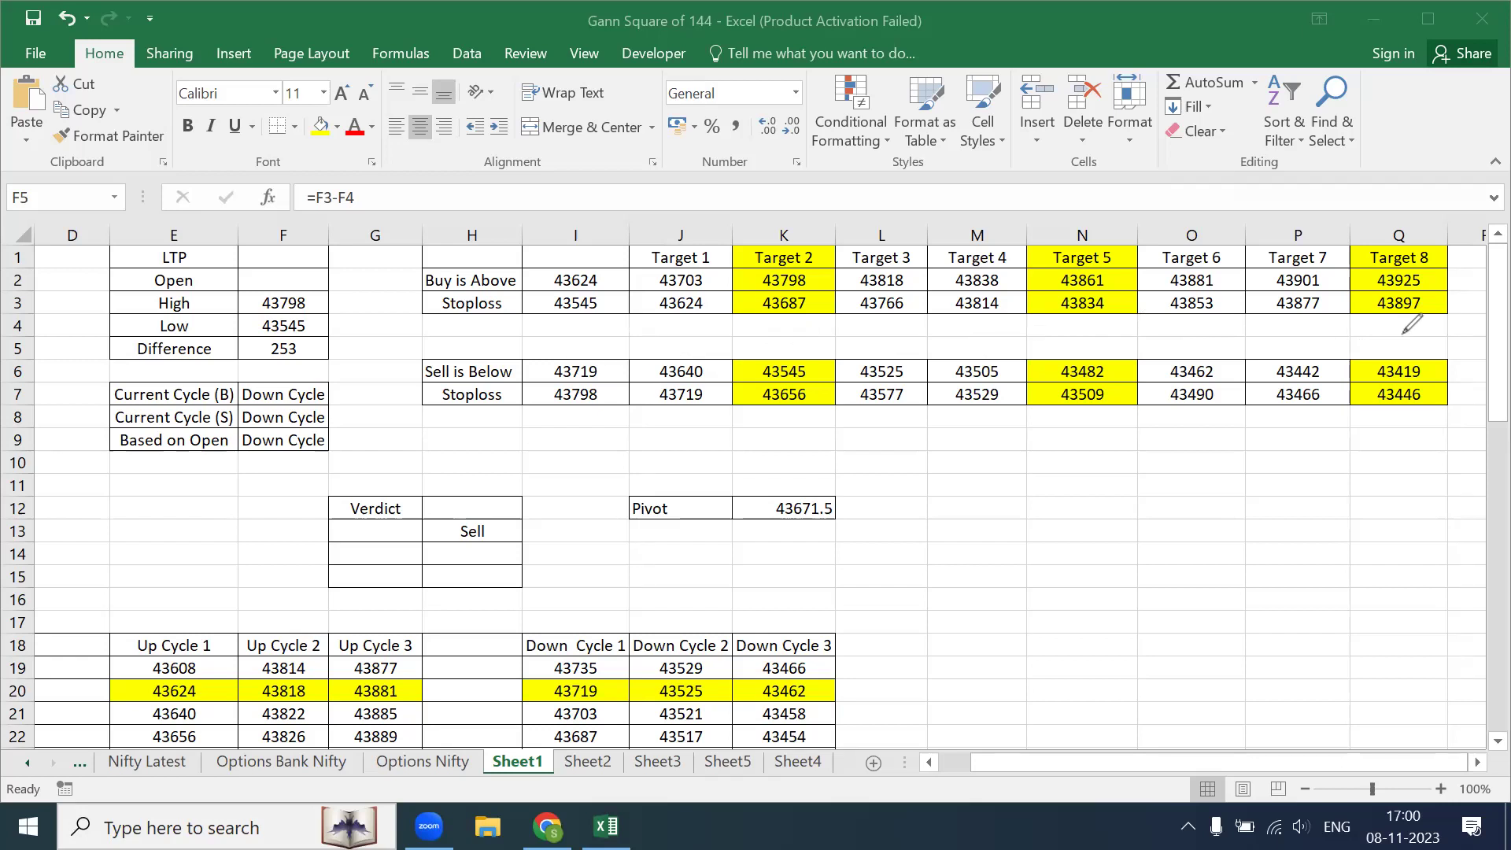